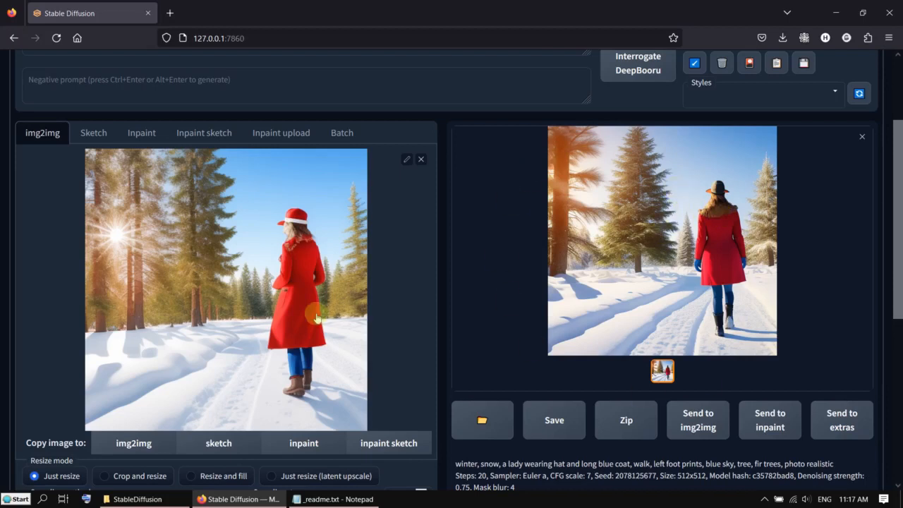
- Switch from img2img to the txt2img tab with the winter-walk prompt
scroll(318, 306, down, 3)
scroll(318, 303, up, 3)
scroll(127, 145, up, 5)
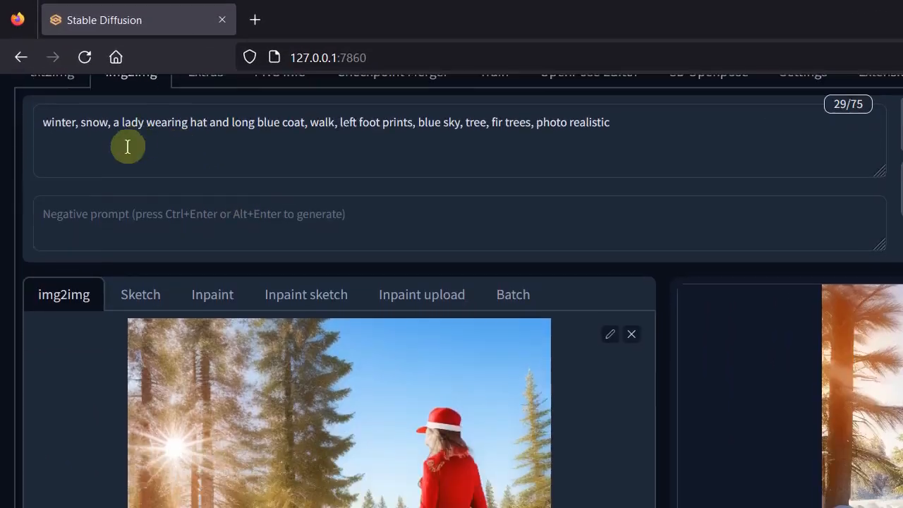
click(44, 162)
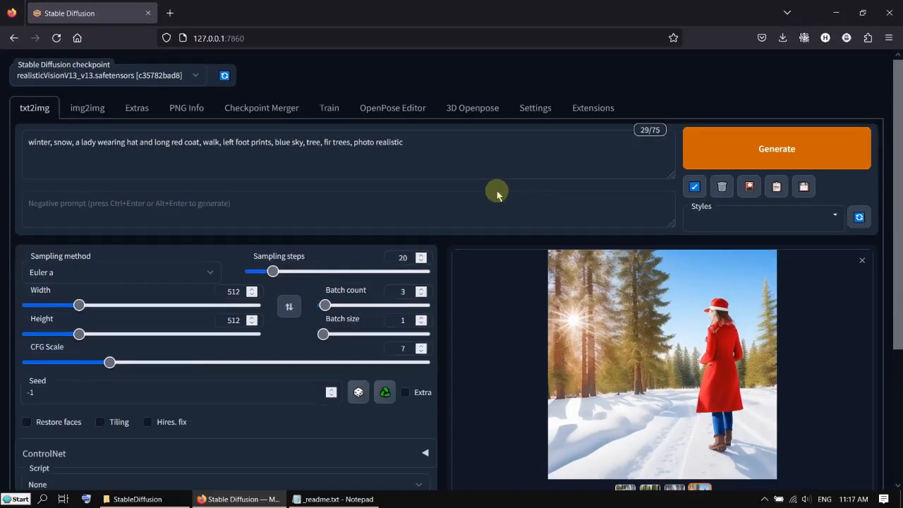
- Expand the ControlNet section below the generation settings
scroll(536, 303, down, 2)
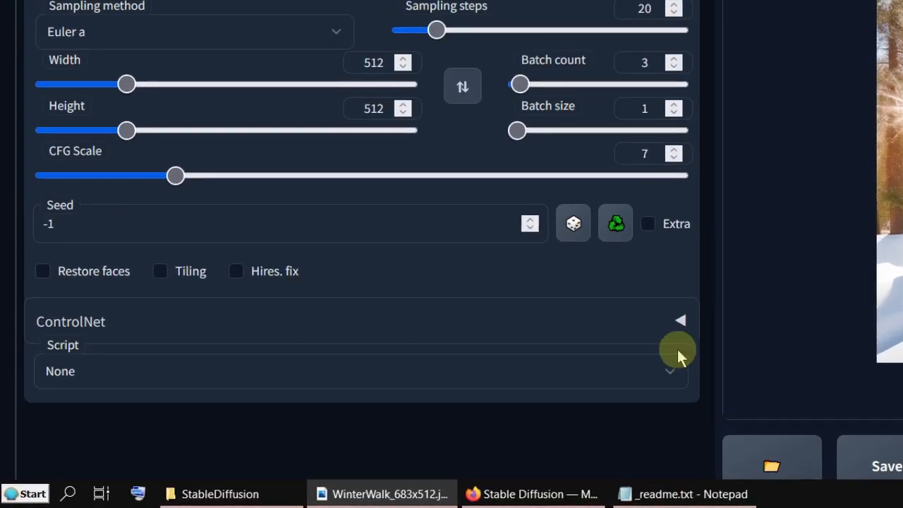
click(679, 324)
scroll(726, 223, down, 4)
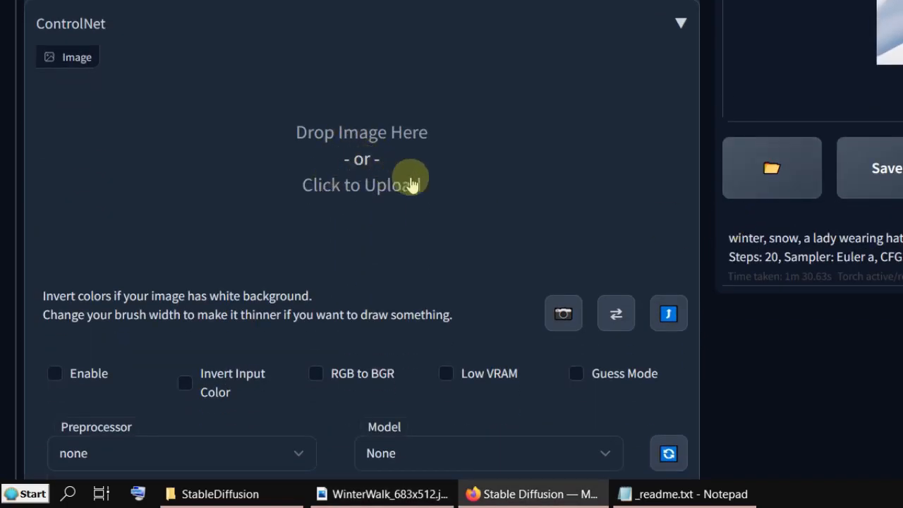
- Load the WinterWalk_683x512 painting into the ControlNet image area and enable ControlNet
drag(902, 215, 431, 211)
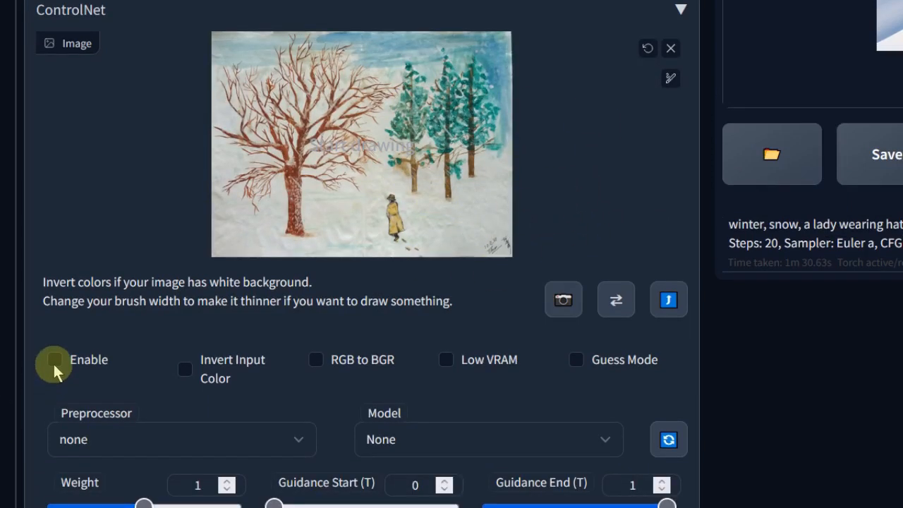
click(54, 360)
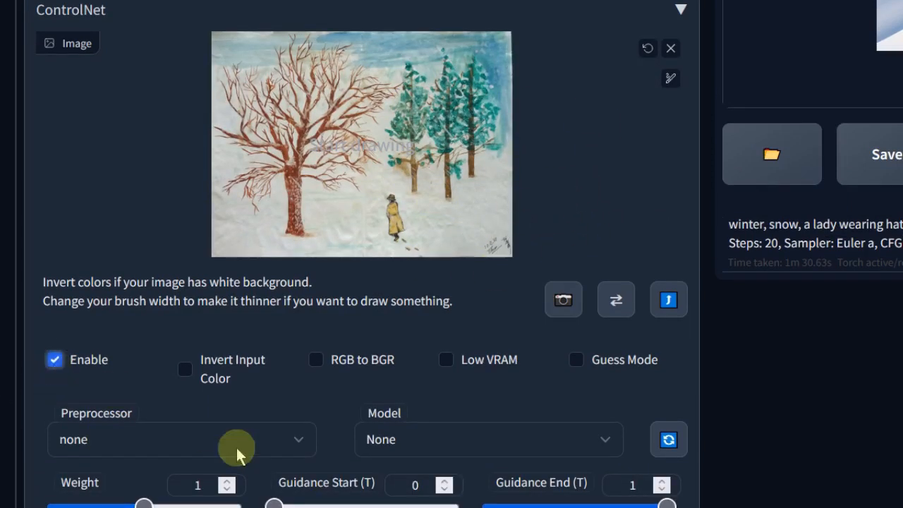
- Set the ControlNet preprocessor to canny and the model to control_canny-fp16 [e3fe7712]
click(303, 438)
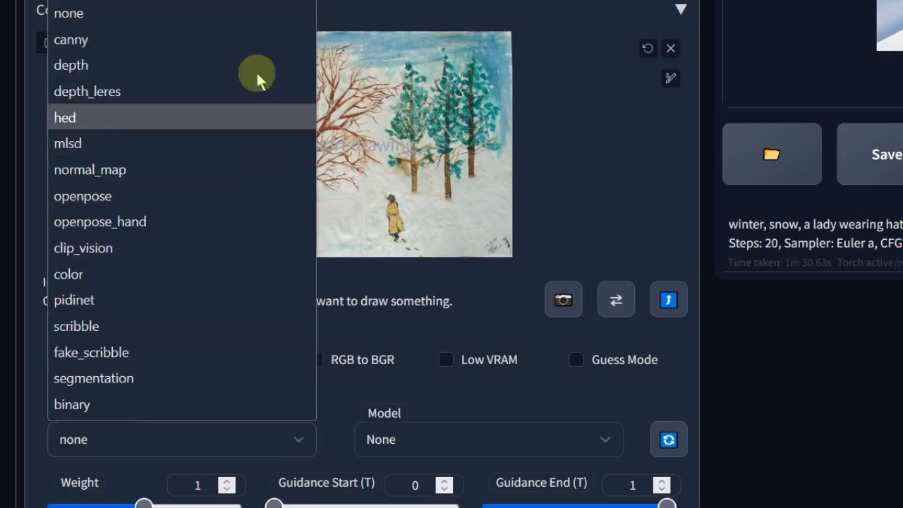
click(260, 37)
click(603, 438)
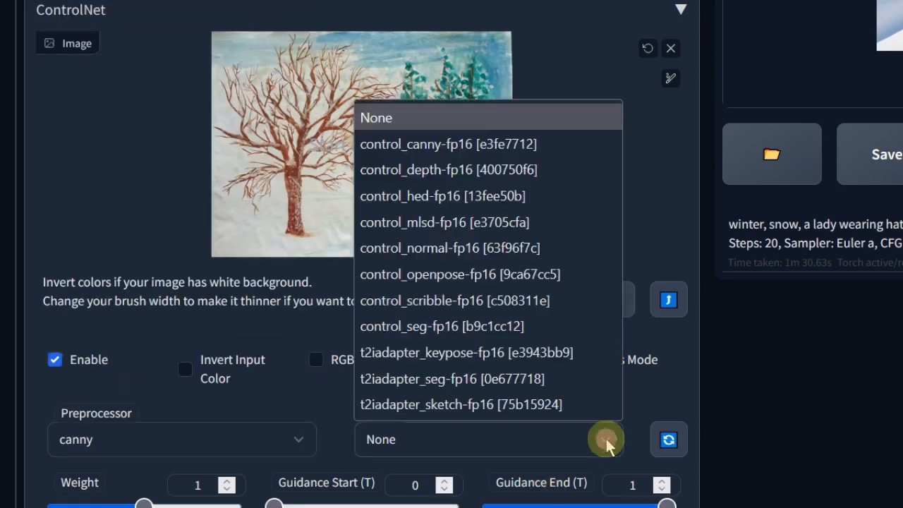
click(578, 148)
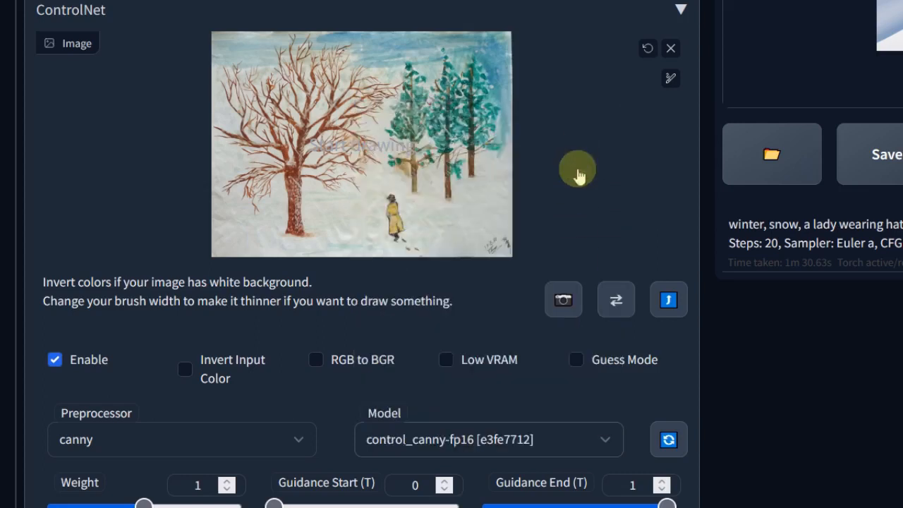
- Set the ControlNet canvas width to 683
scroll(608, 439, down, 4)
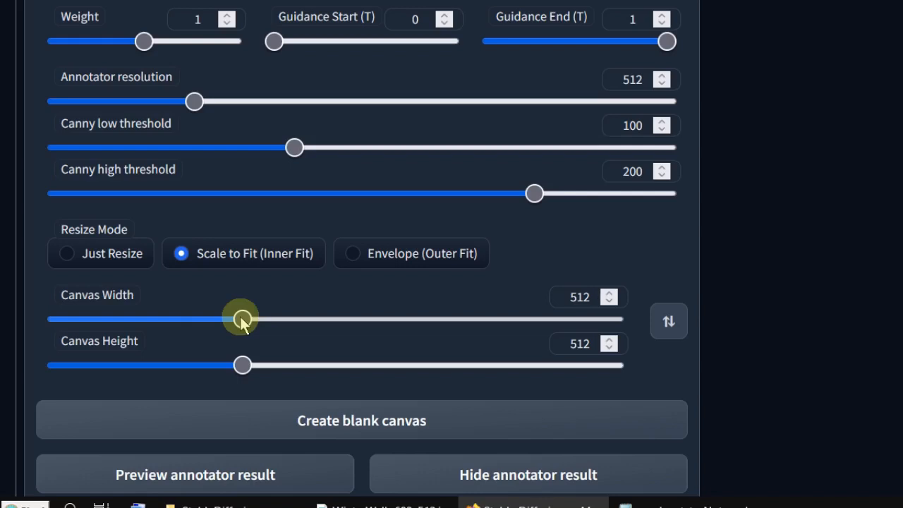
drag(568, 295, 592, 297)
text(683)
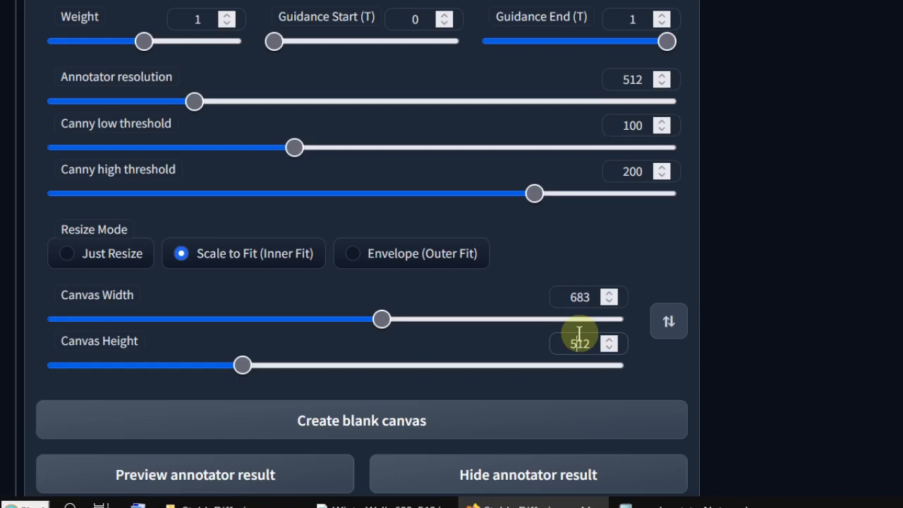
click(578, 343)
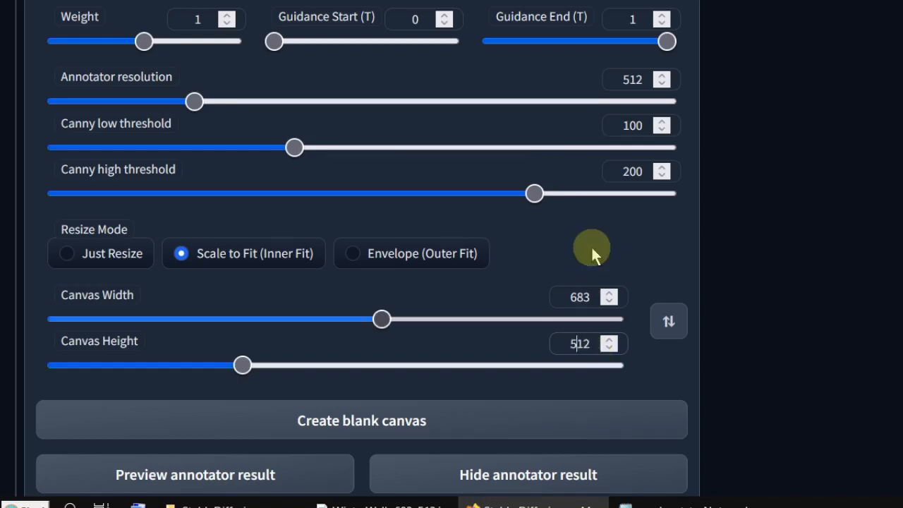
- Generate images with the current prompt and ControlNet canny settings
scroll(592, 246, up, 8)
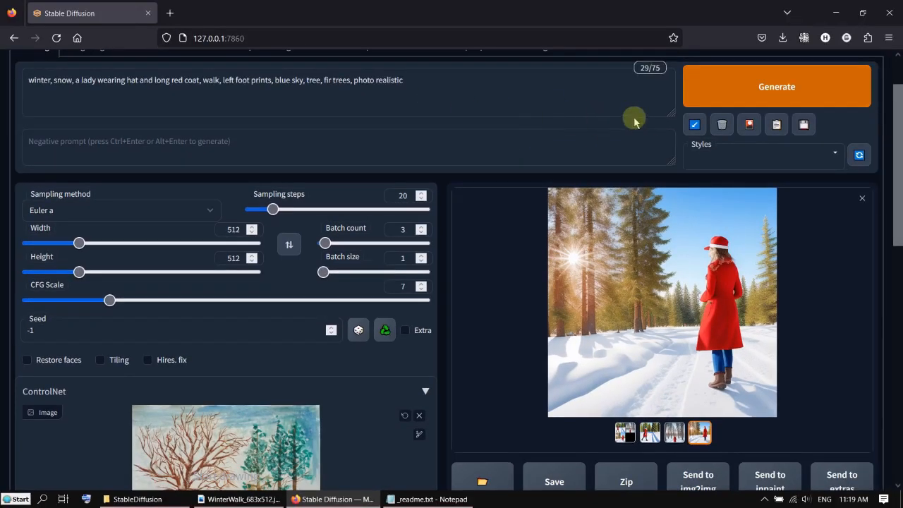
click(794, 94)
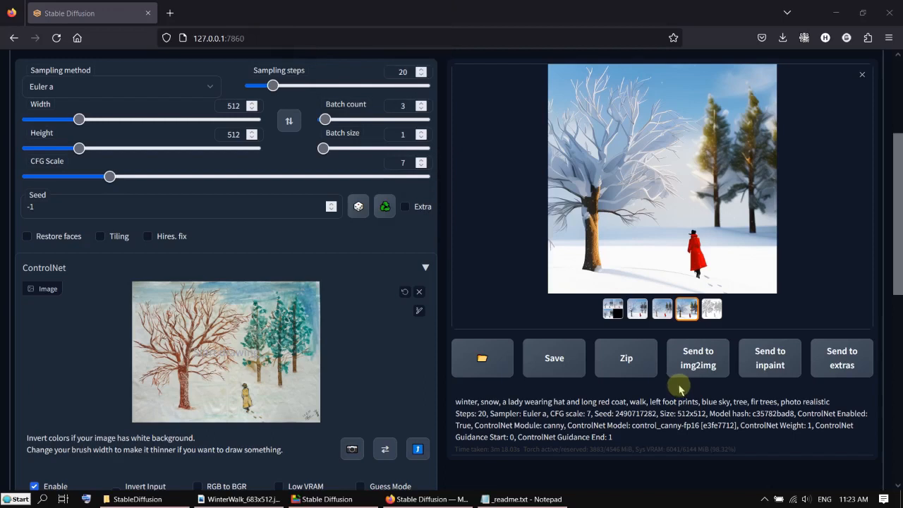
- Page through each generated image thumbnail, including the grid and the canny edge map
scroll(681, 368, up, 3)
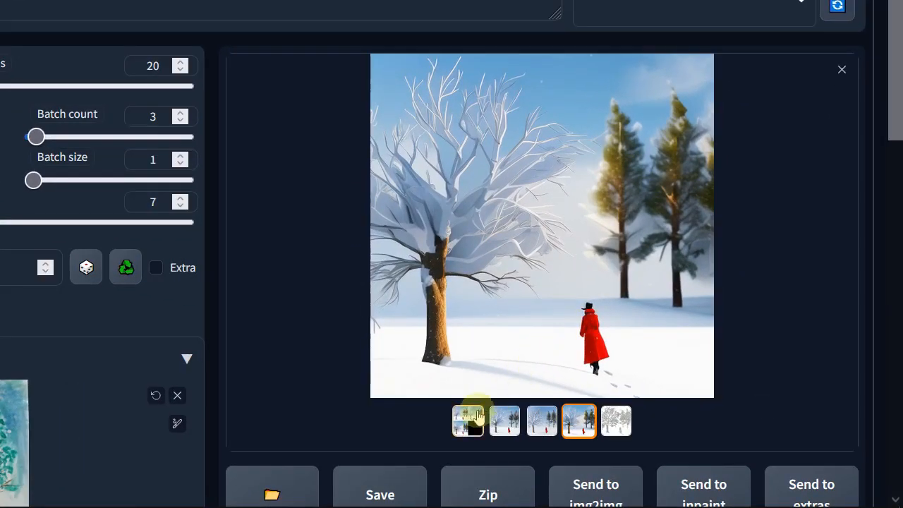
click(469, 421)
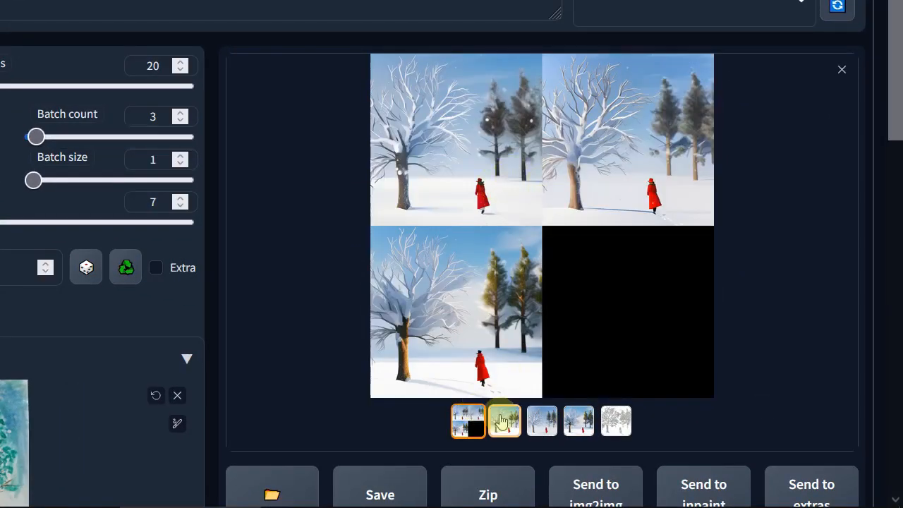
click(506, 422)
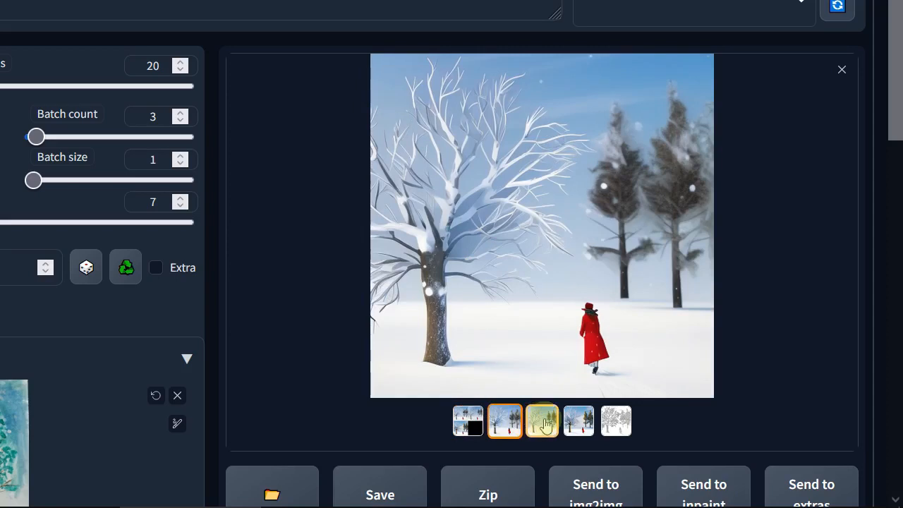
click(545, 424)
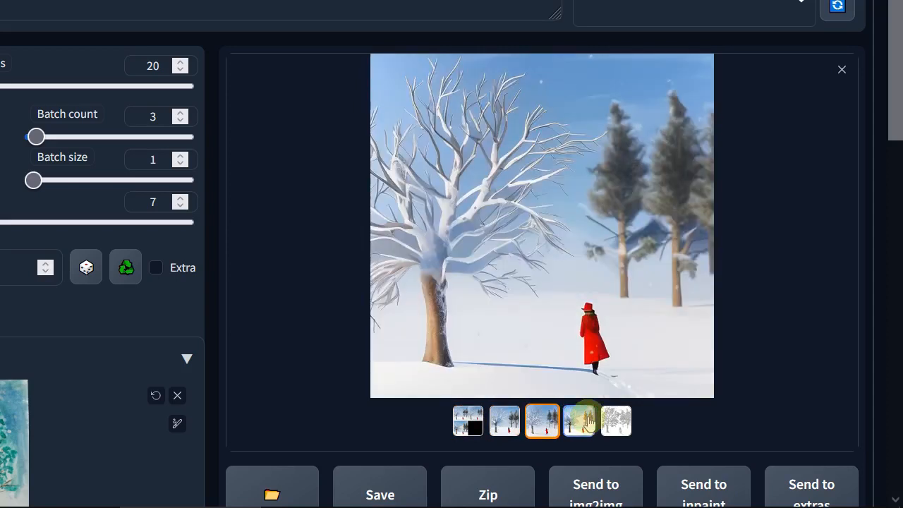
click(588, 422)
click(621, 421)
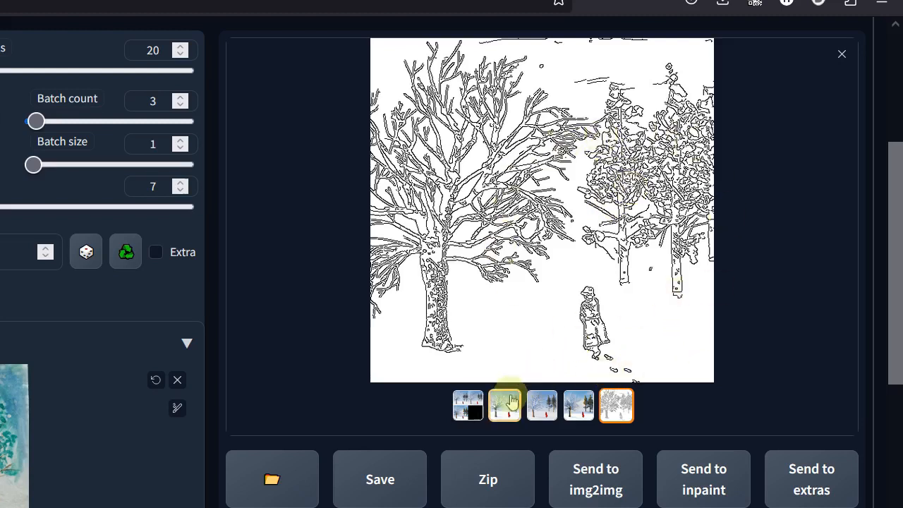
click(513, 407)
click(542, 405)
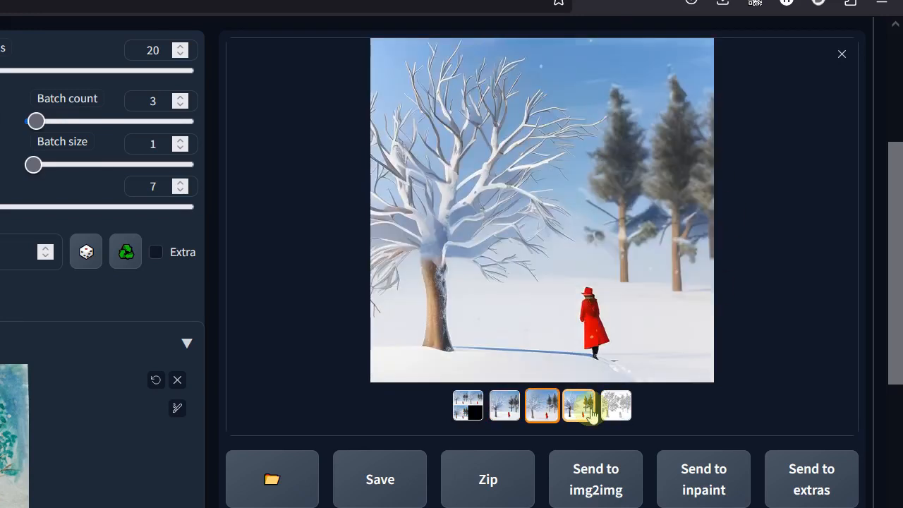
click(586, 413)
click(542, 407)
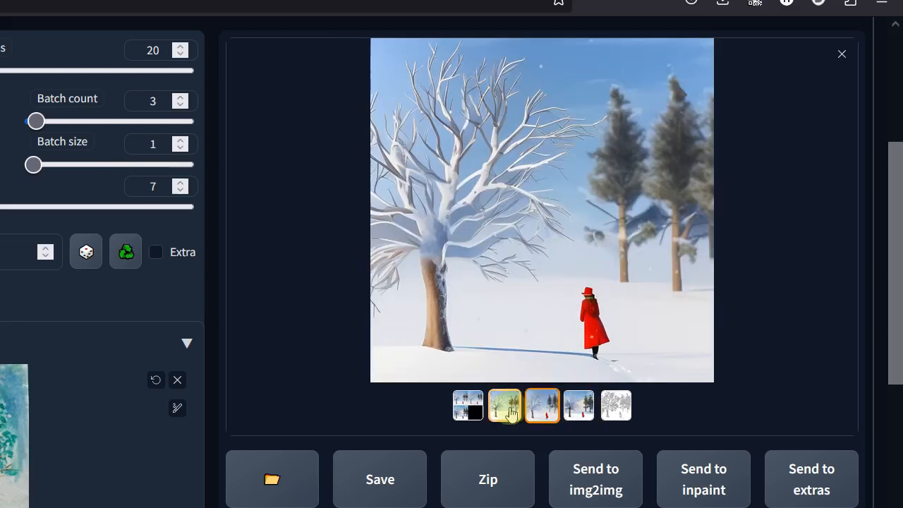
click(505, 412)
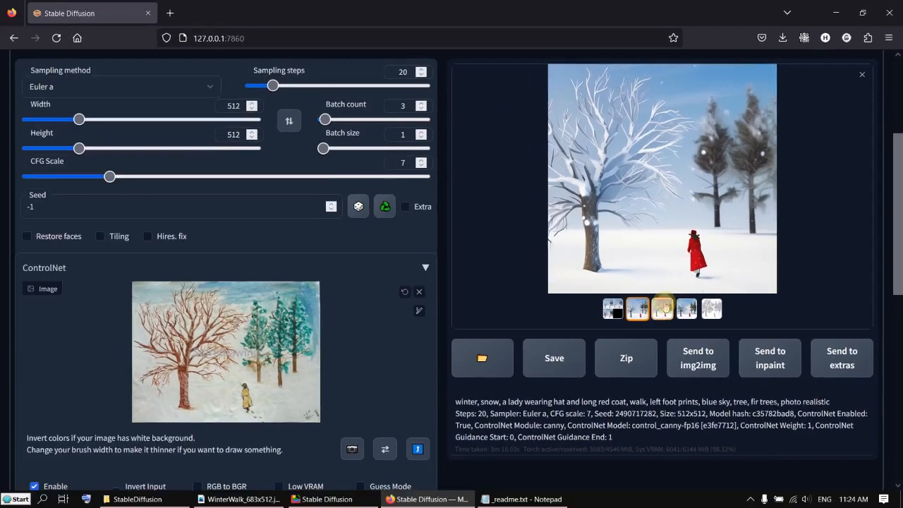
click(616, 405)
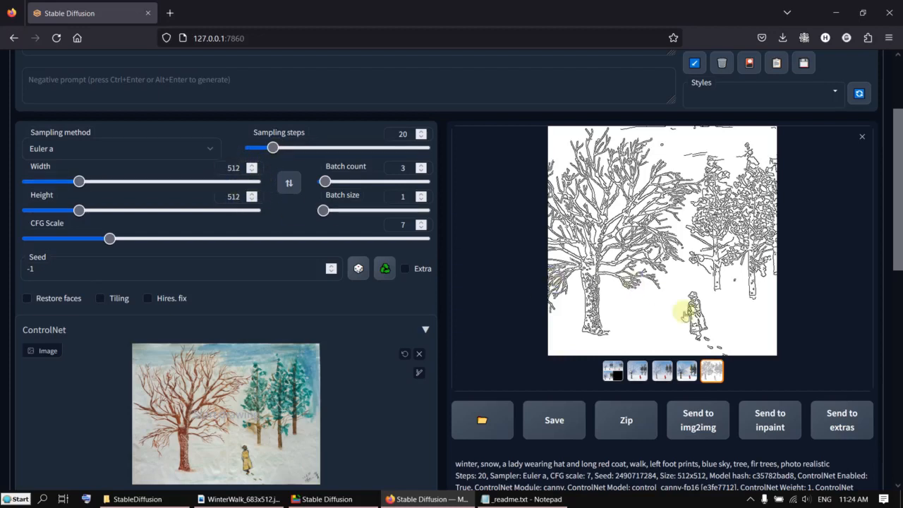
- Scroll through the page to review the prompt and ControlNet settings
scroll(212, 165, up, 2)
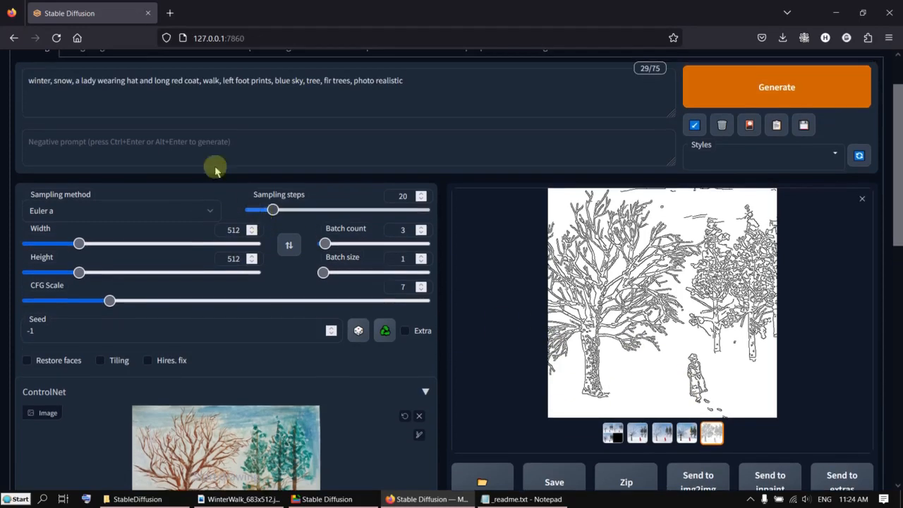
scroll(232, 192, up, 2)
scroll(242, 194, down, 5)
scroll(243, 196, down, 5)
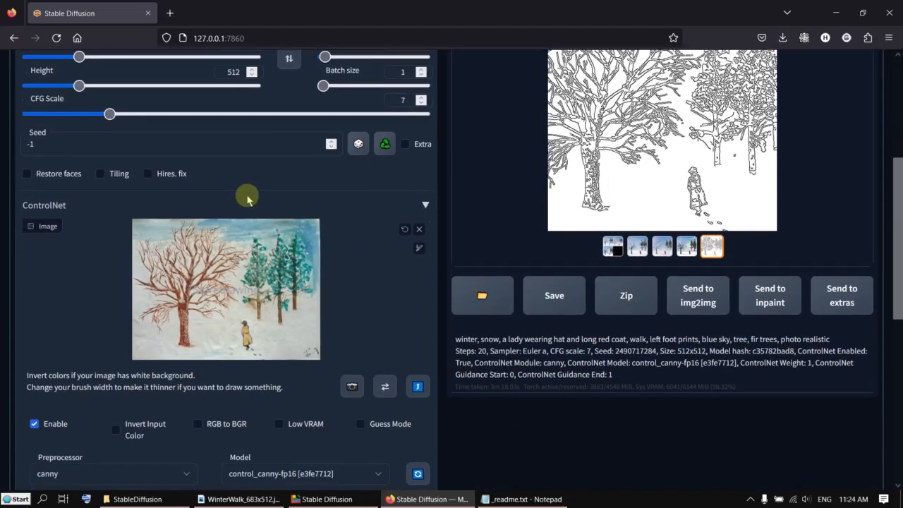
scroll(254, 202, down, 2)
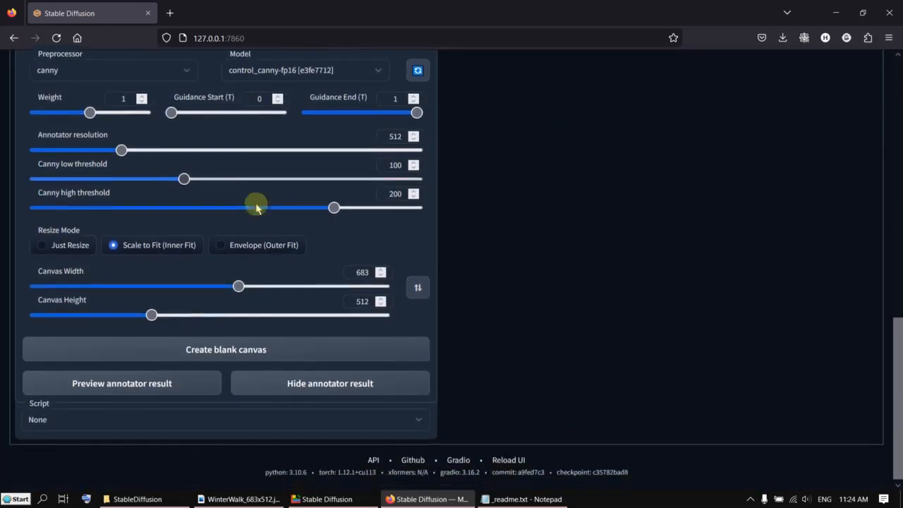
scroll(501, 292, up, 6)
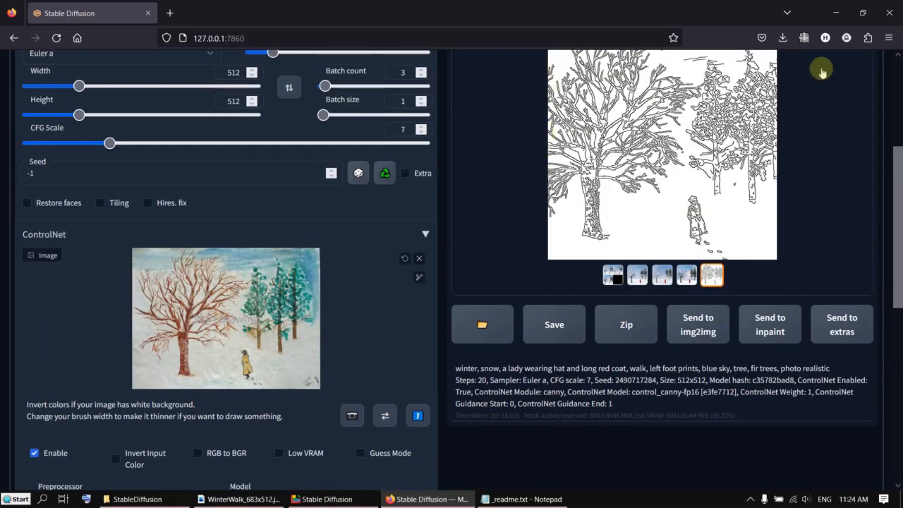
scroll(791, 204, up, 1)
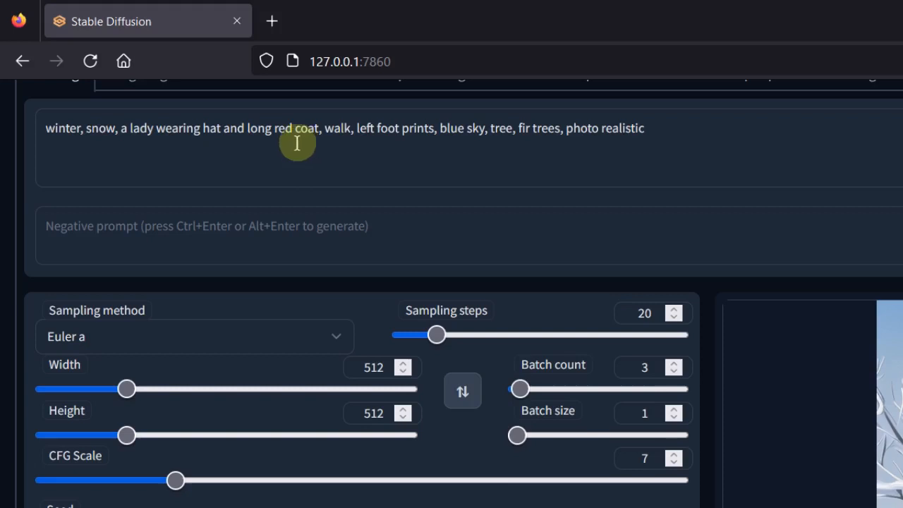
- Change the coat colour in the prompt to blue and generate a single new image
text(blue)
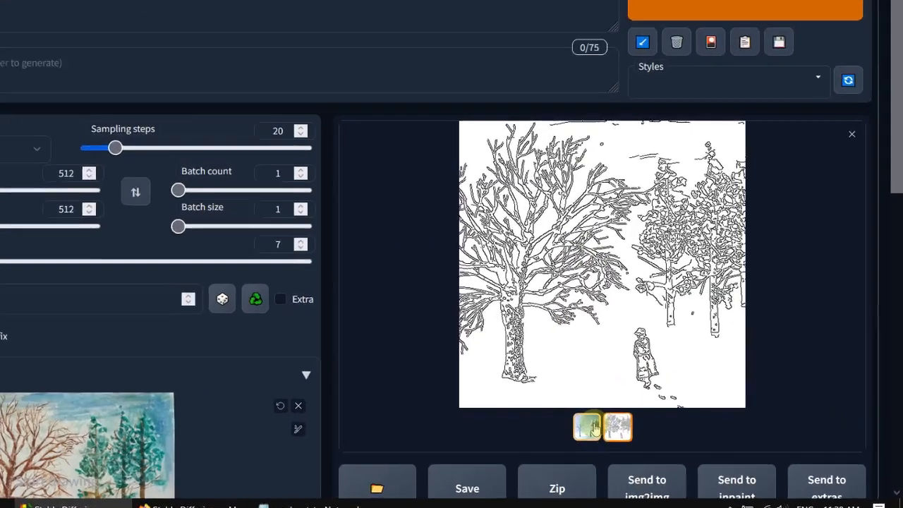
click(694, 388)
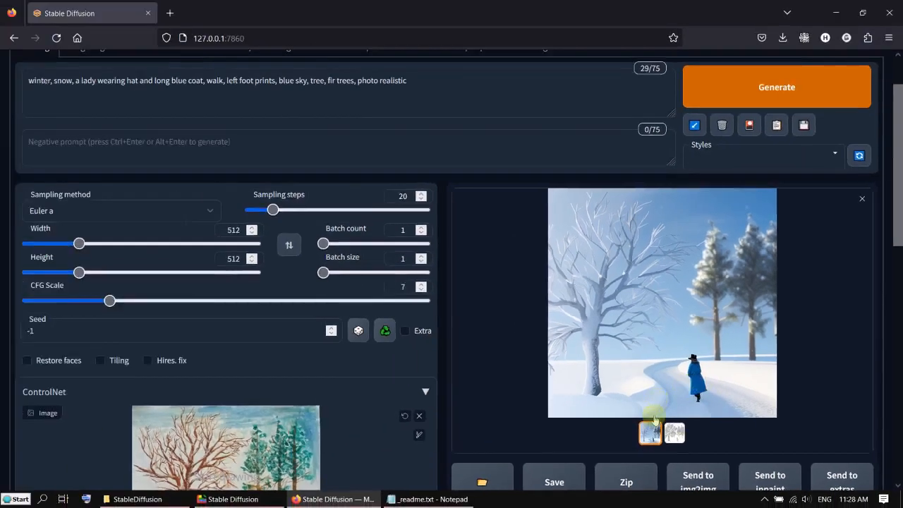
- Review the new child prompt, the b&w negative prompt, and the photo loaded in ControlNet
scroll(241, 126, down, 5)
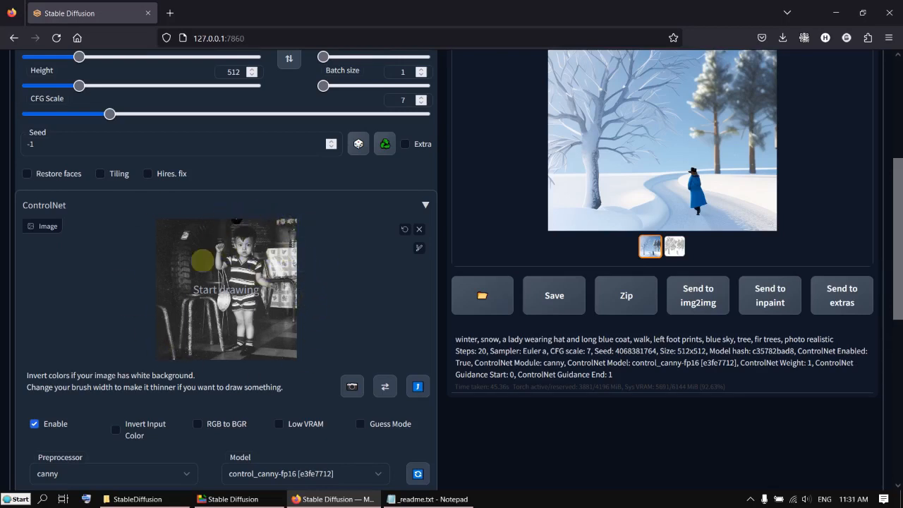
scroll(278, 307, up, 5)
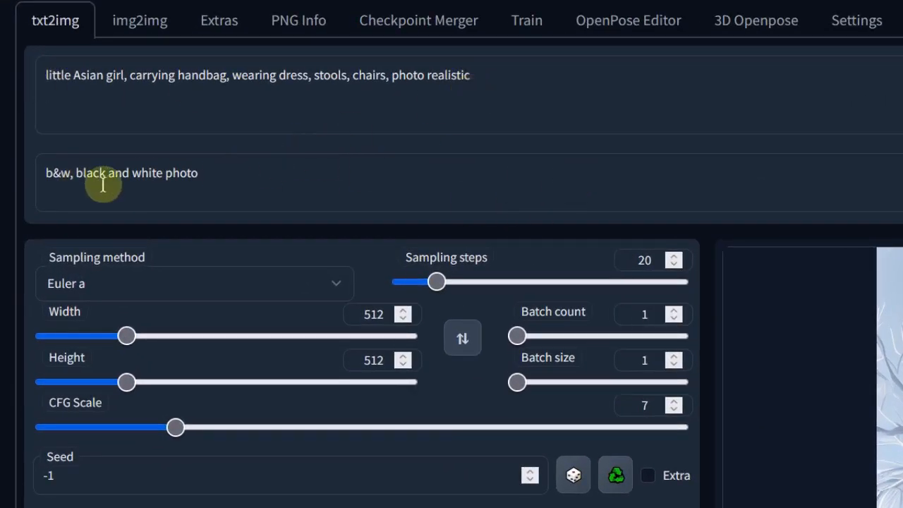
click(216, 173)
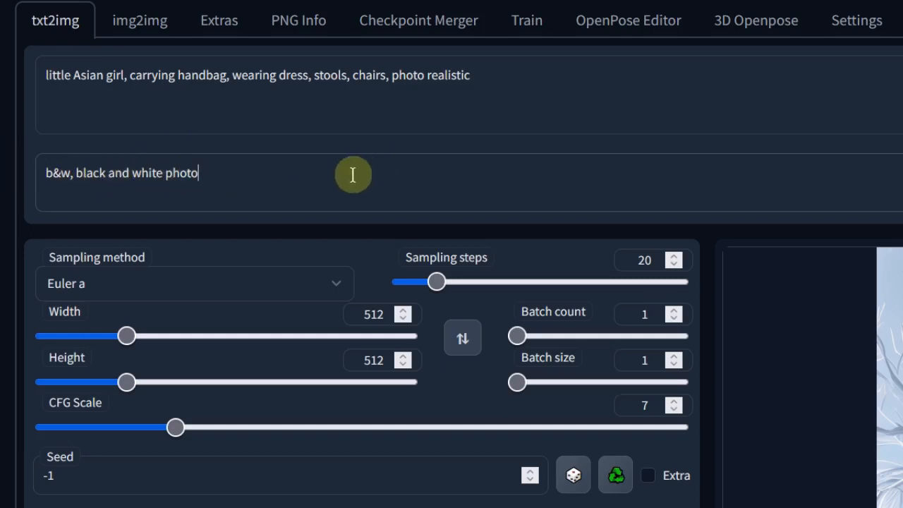
scroll(275, 175, down, 5)
scroll(287, 177, down, 4)
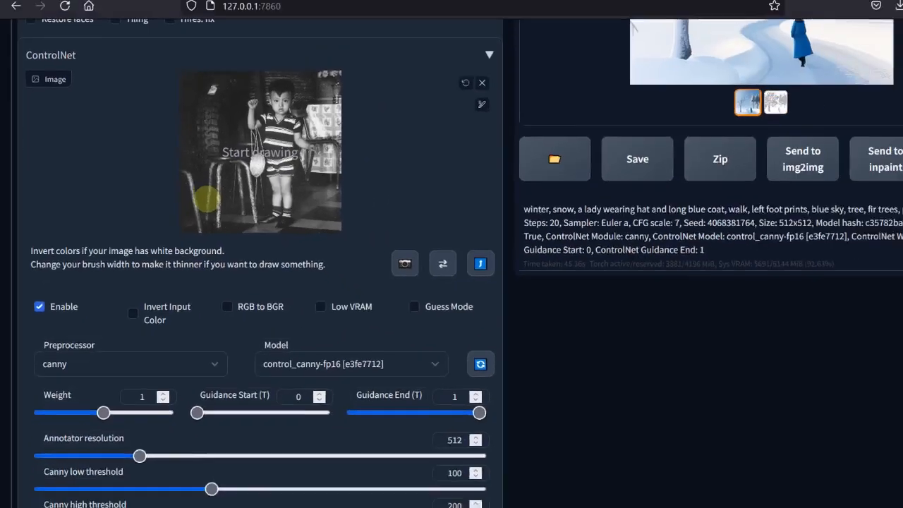
scroll(292, 177, up, 3)
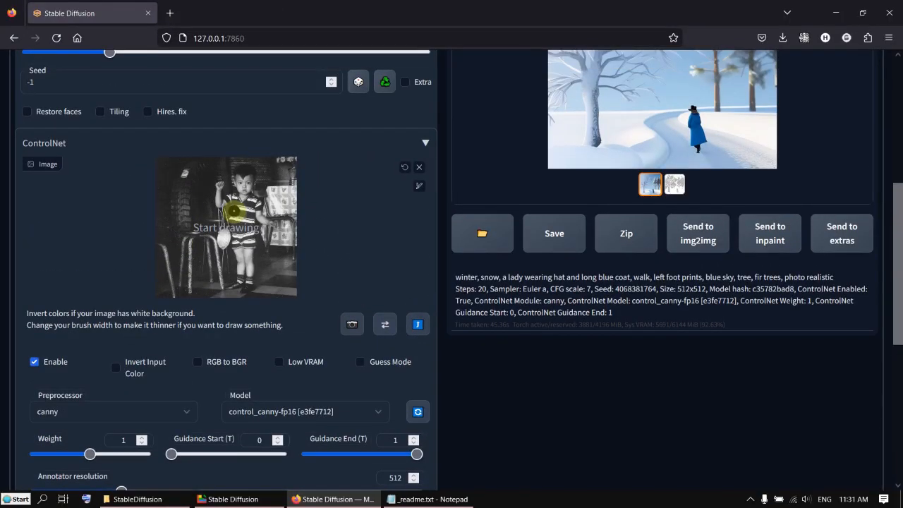
scroll(233, 210, down, 2)
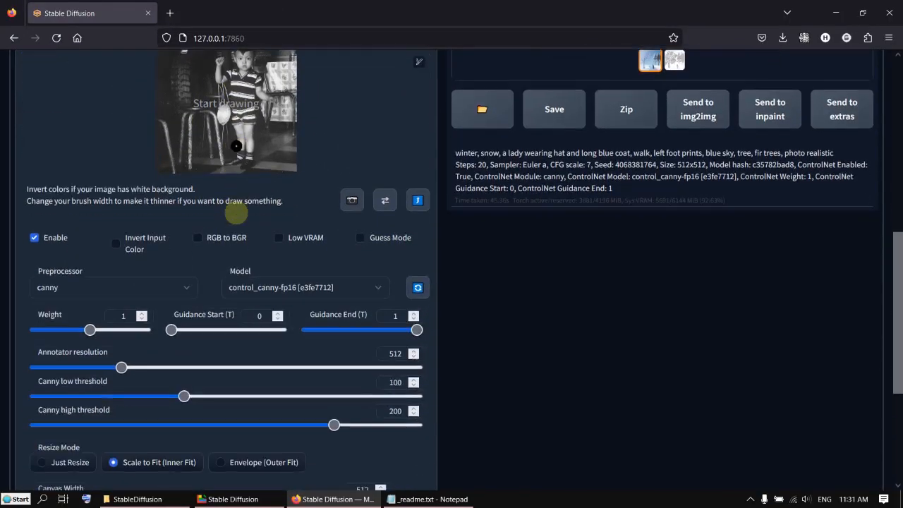
- Review the generated girl image and its canny edge map by switching between the thumbnails
scroll(327, 236, up, 3)
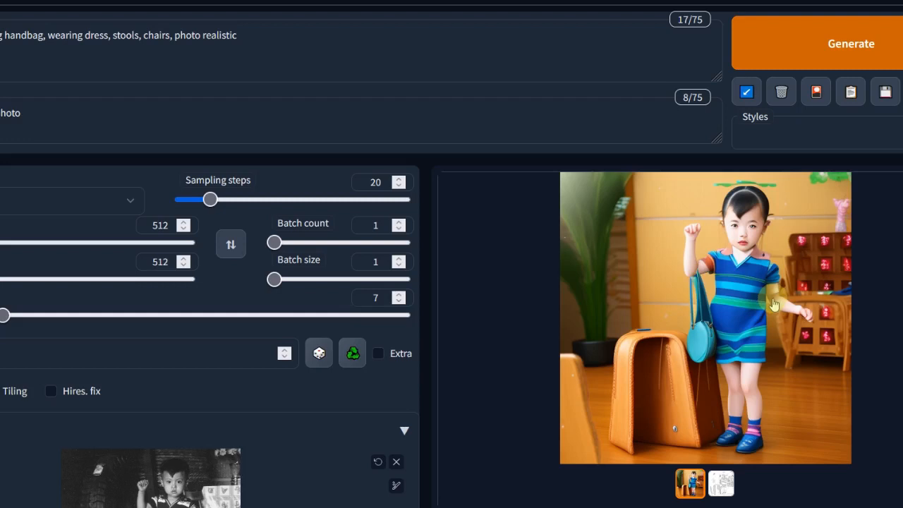
scroll(346, 459, down, 3)
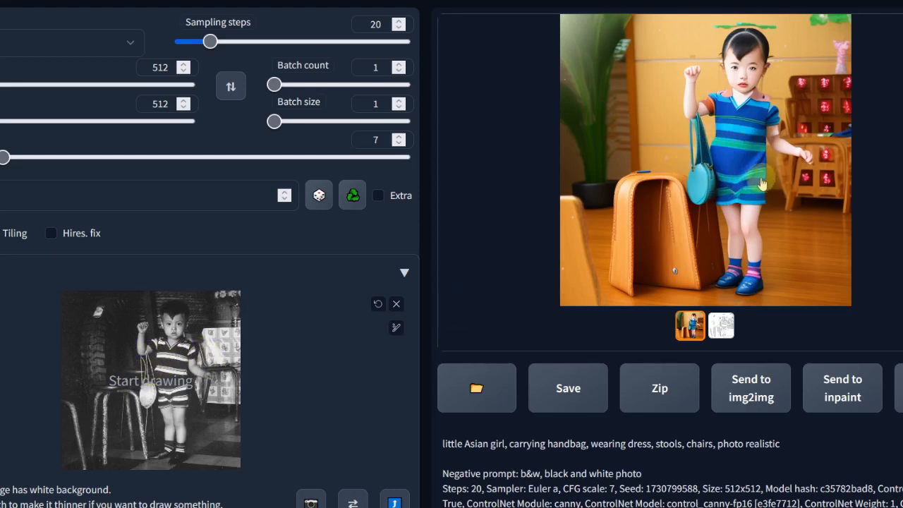
click(716, 332)
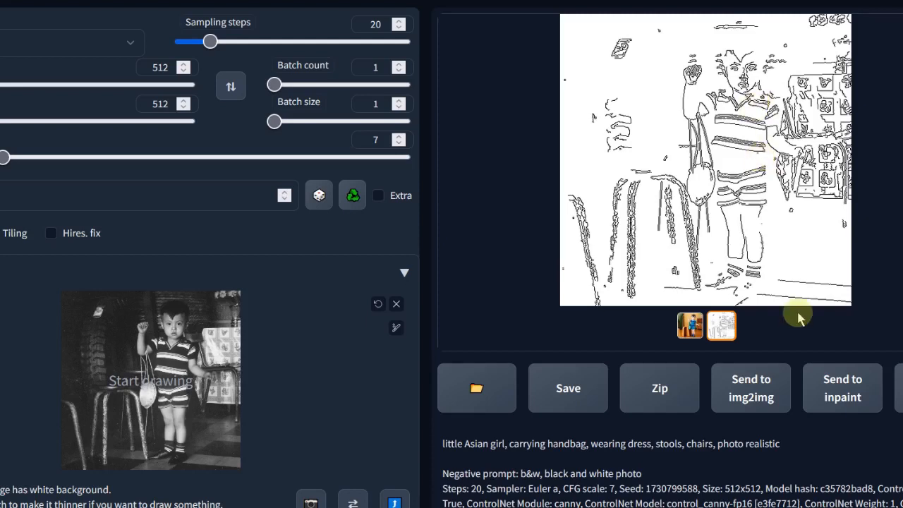
click(690, 326)
scroll(101, 378, down, 3)
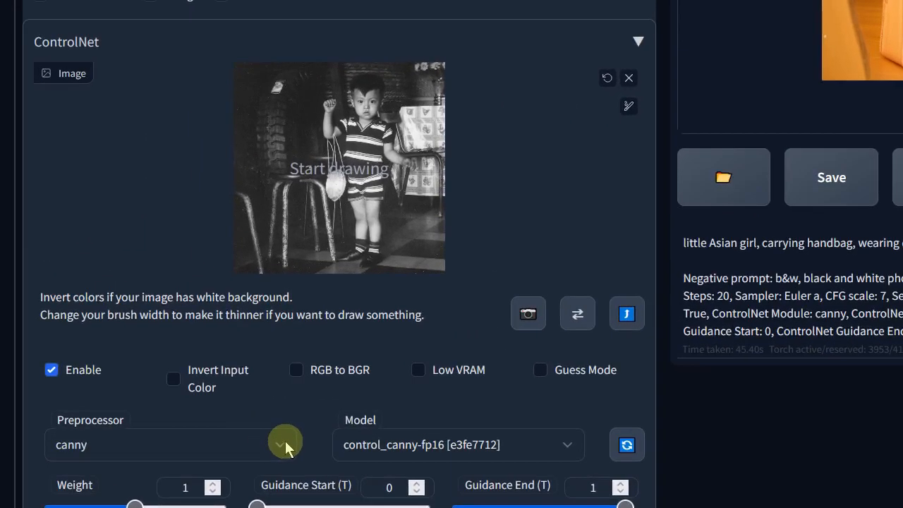
- Switch the ControlNet preprocessor to depth and the model to control_depth-fp16 [400750f6]
click(103, 380)
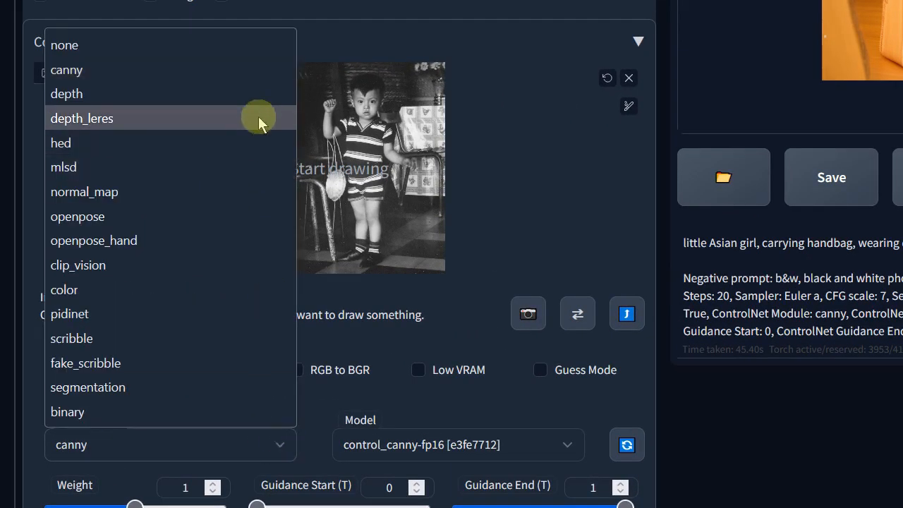
click(560, 459)
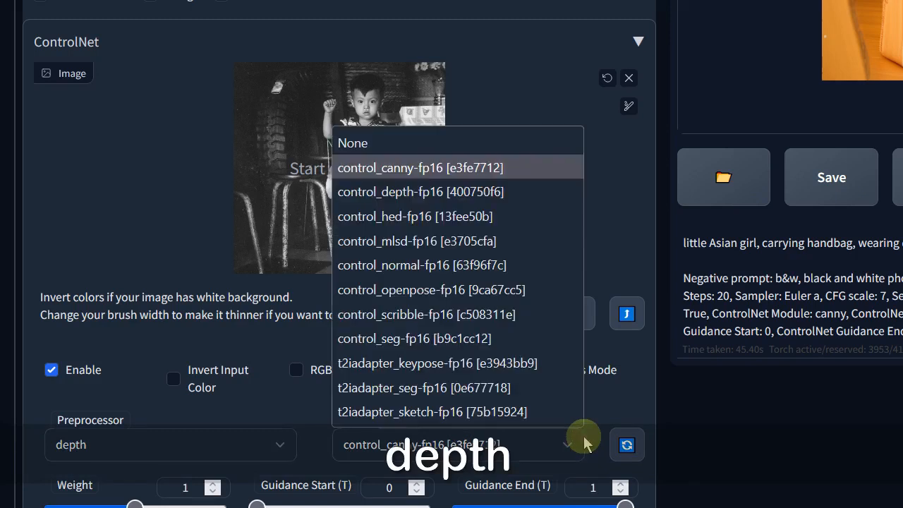
click(579, 439)
click(524, 194)
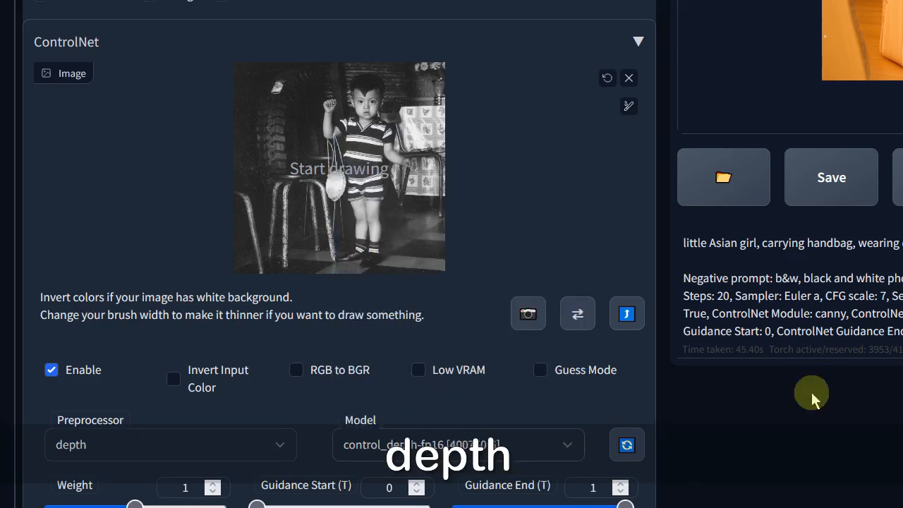
- Review the depth-guided result and its depth map by switching between the output thumbnails
scroll(452, 282, up, 5)
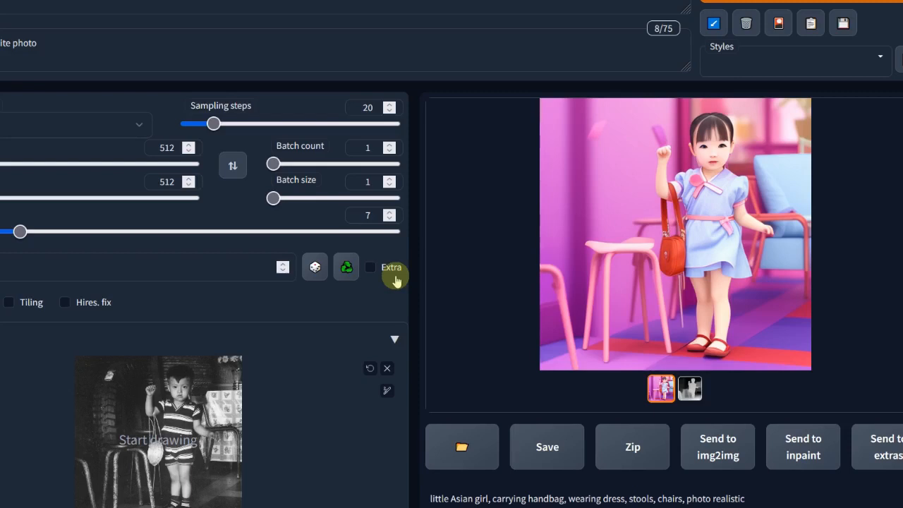
scroll(322, 302, down, 1)
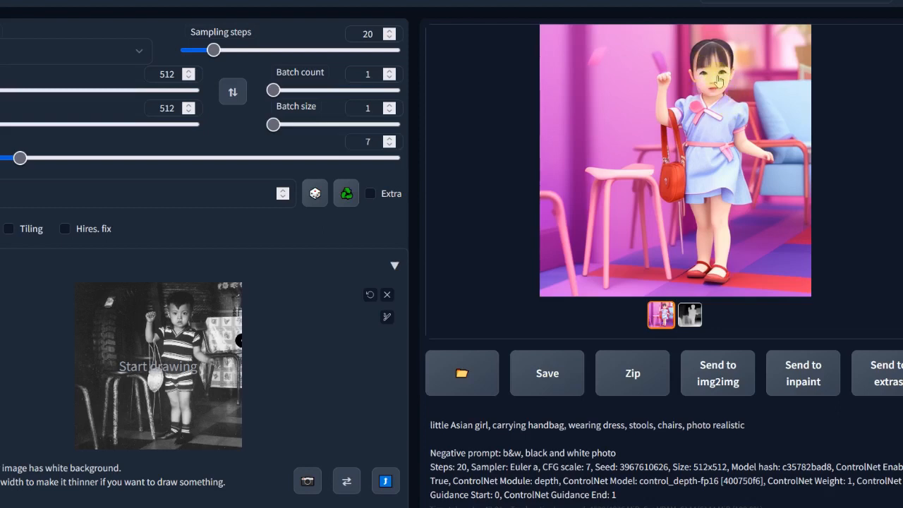
scroll(718, 134, up, 1)
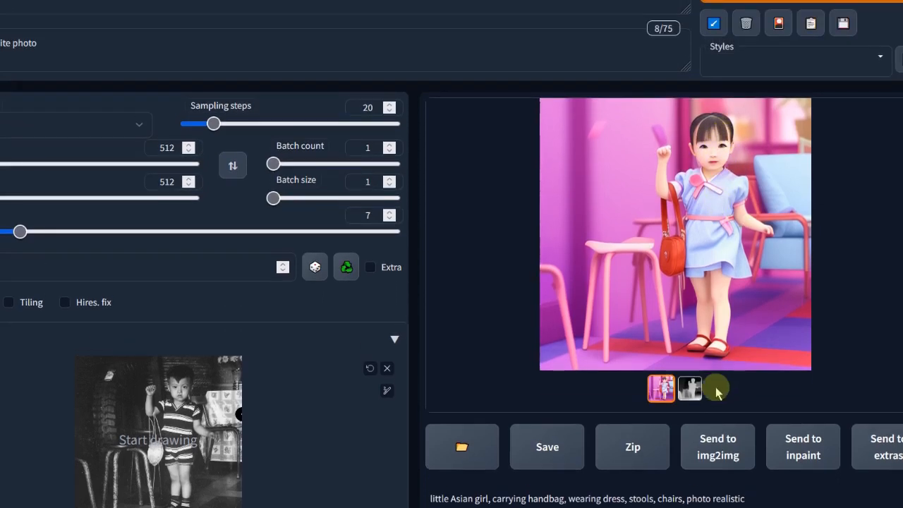
click(698, 392)
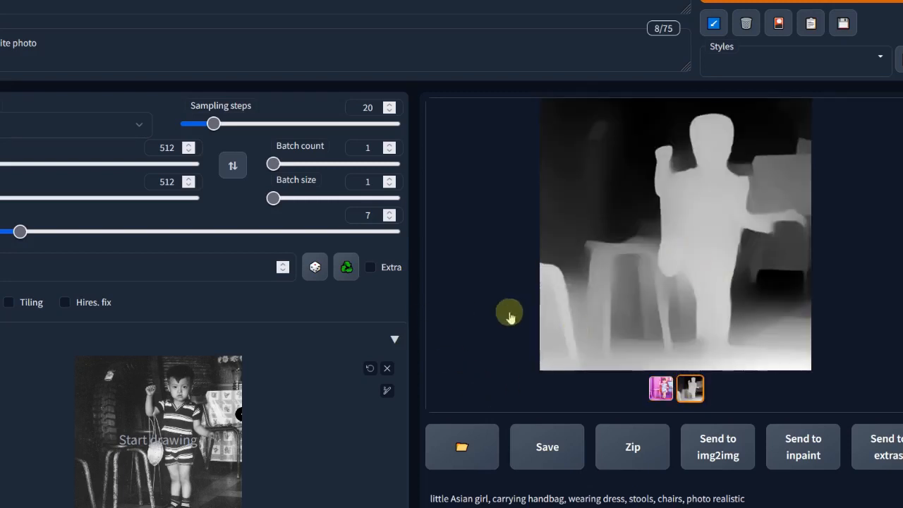
click(740, 243)
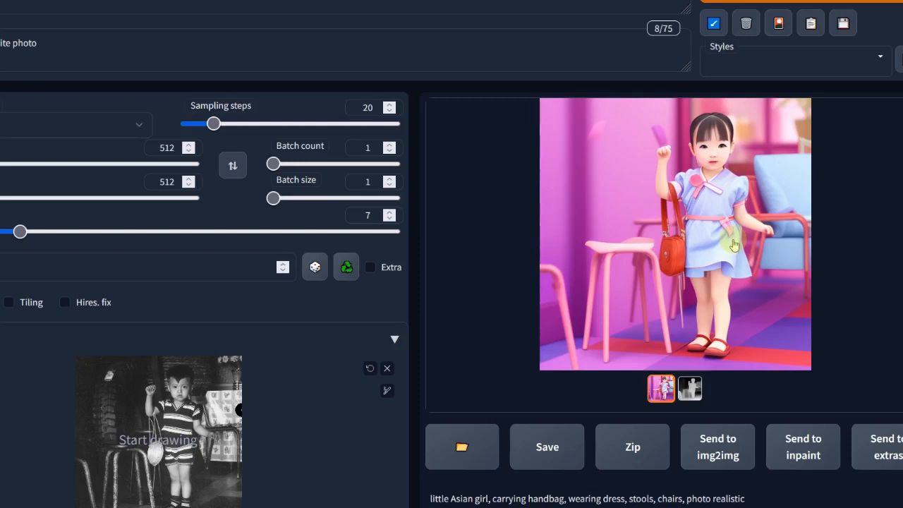
- Append 3D render, cartoon to the negative prompt
click(254, 45)
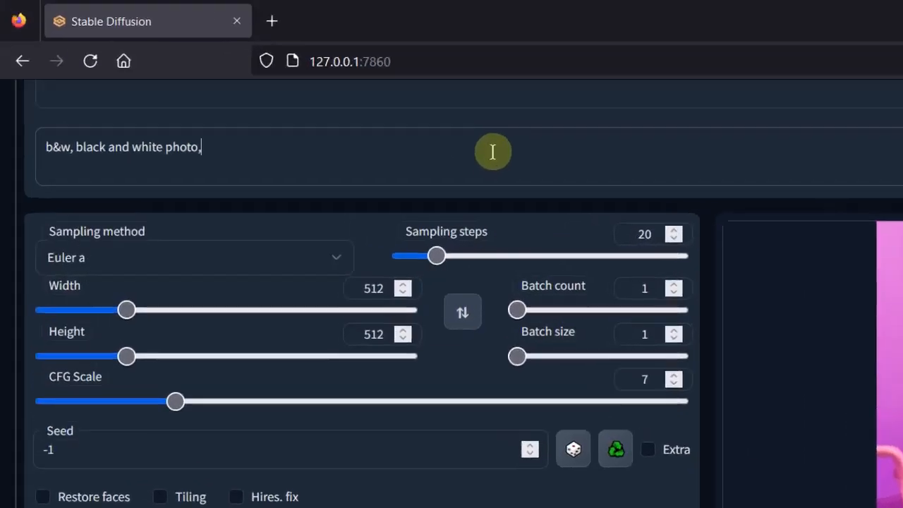
text(,)
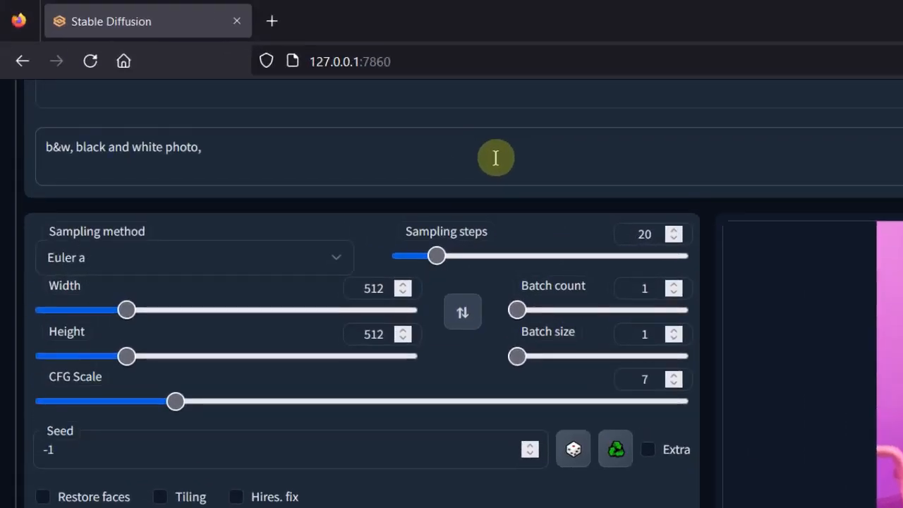
scroll(497, 158, up, 3)
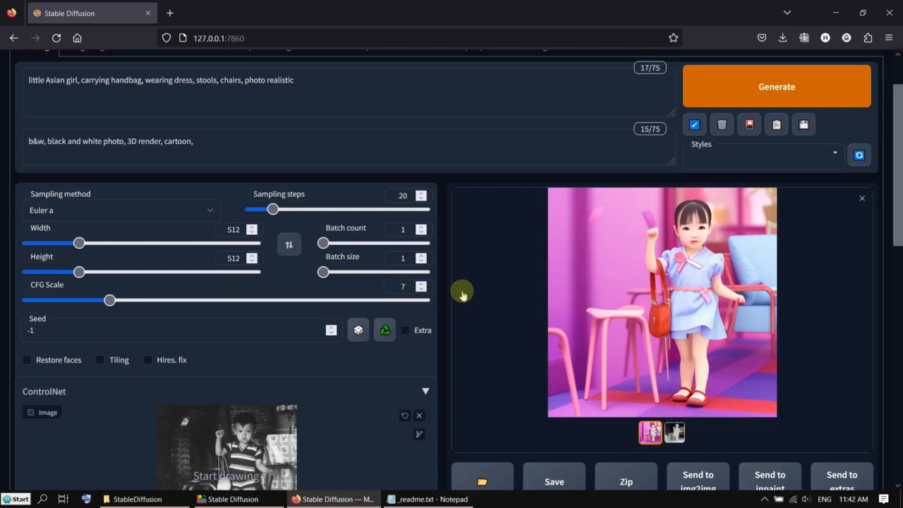
- Send the generated pink-room girl image to Extras
scroll(463, 295, down, 6)
scroll(435, 338, down, 3)
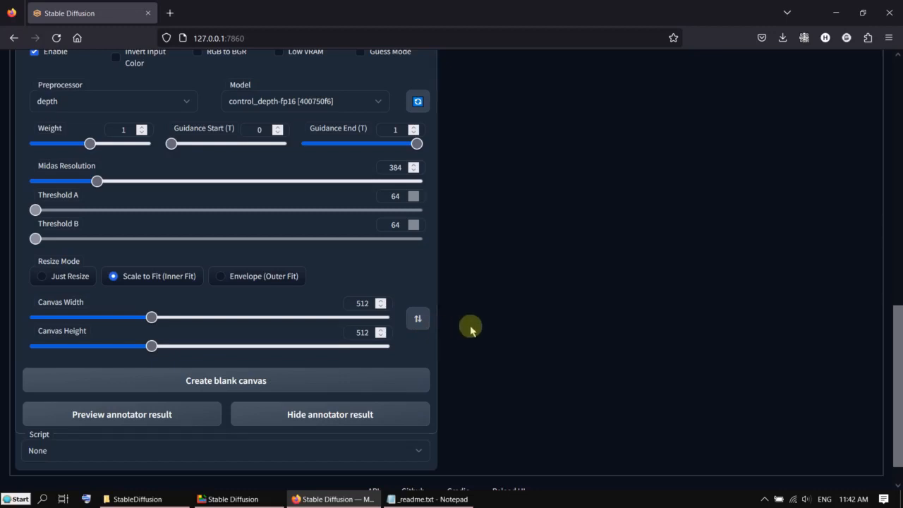
scroll(470, 330, up, 6)
scroll(484, 329, up, 5)
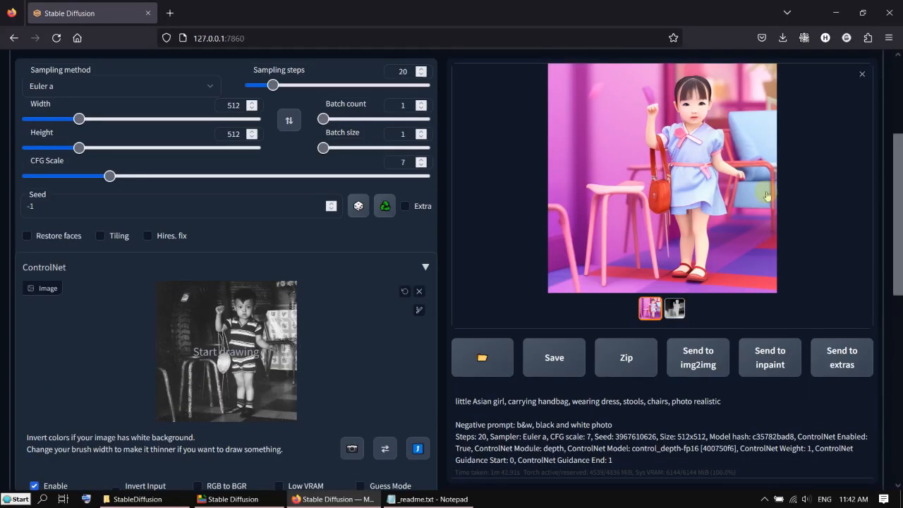
scroll(718, 169, up, 2)
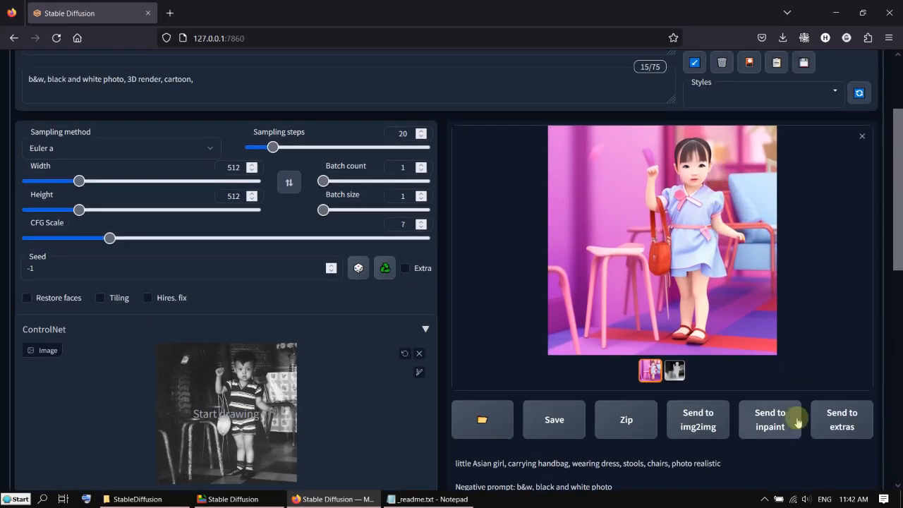
click(845, 424)
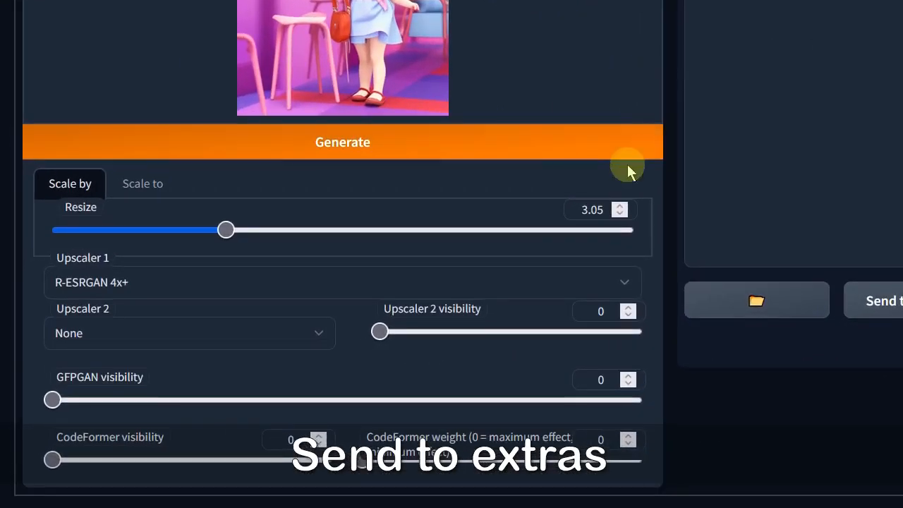
- Upscale the image in Extras by a resize factor of 4 using the R-ESRGAN 4x+ upscaler
double_click(405, 249)
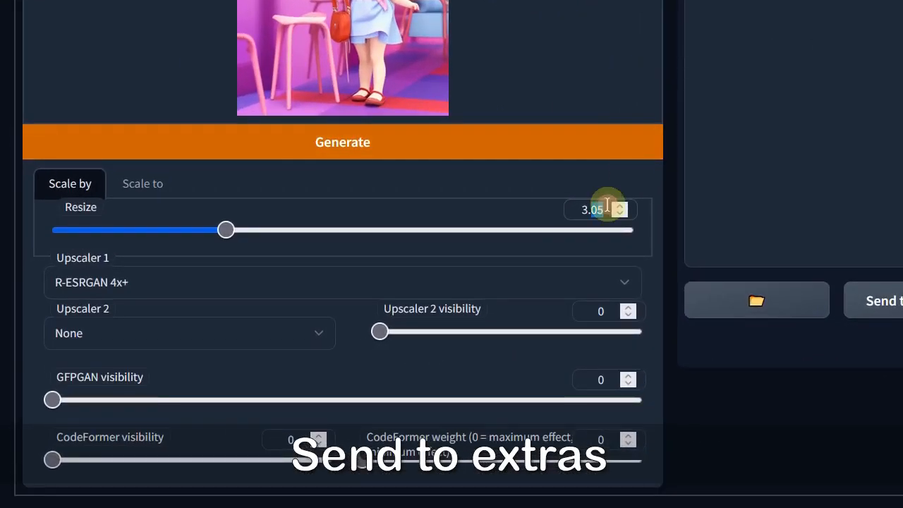
triple_click(607, 204)
text(4)
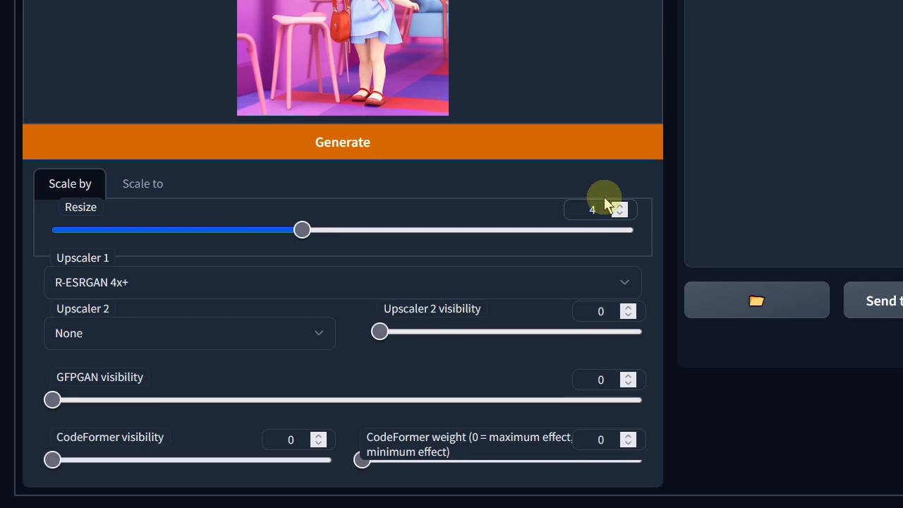
click(305, 286)
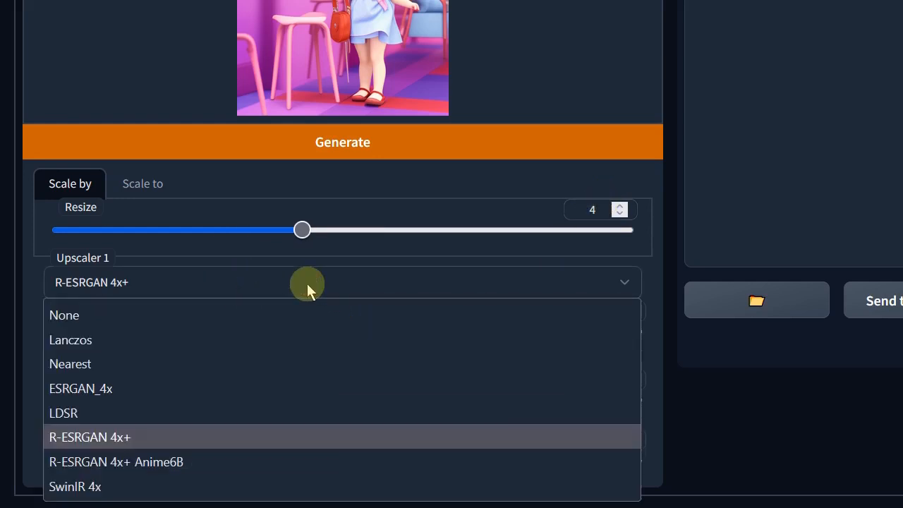
click(238, 437)
scroll(452, 254, up, 2)
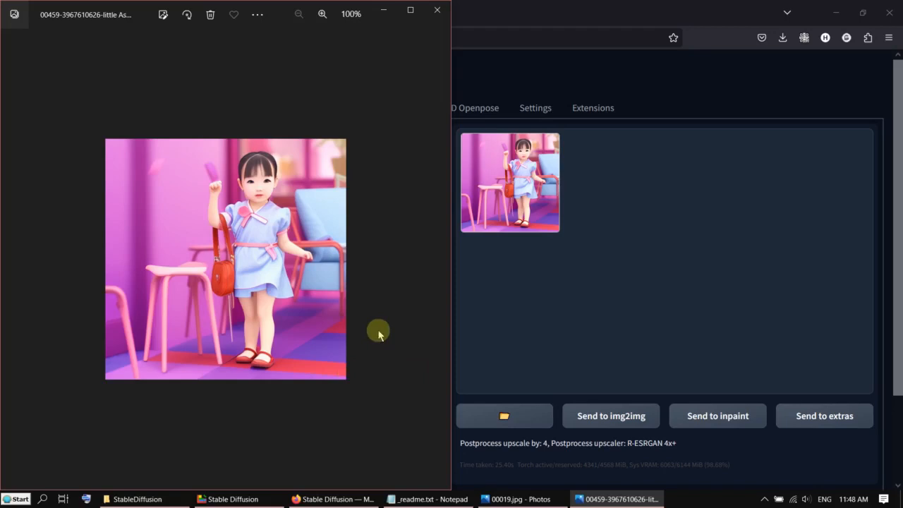
- Compare the upscaled image with the original side by side, zooming into the dress and face
click(540, 499)
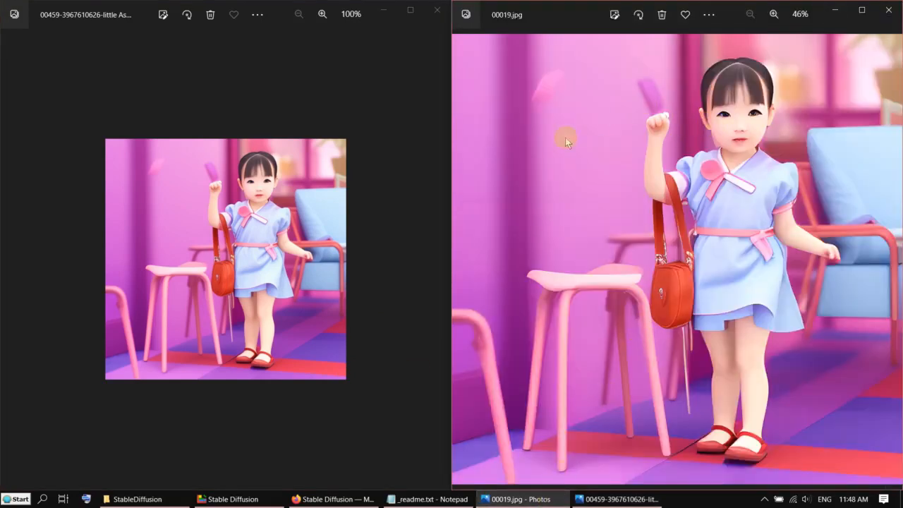
scroll(317, 289, up, 6)
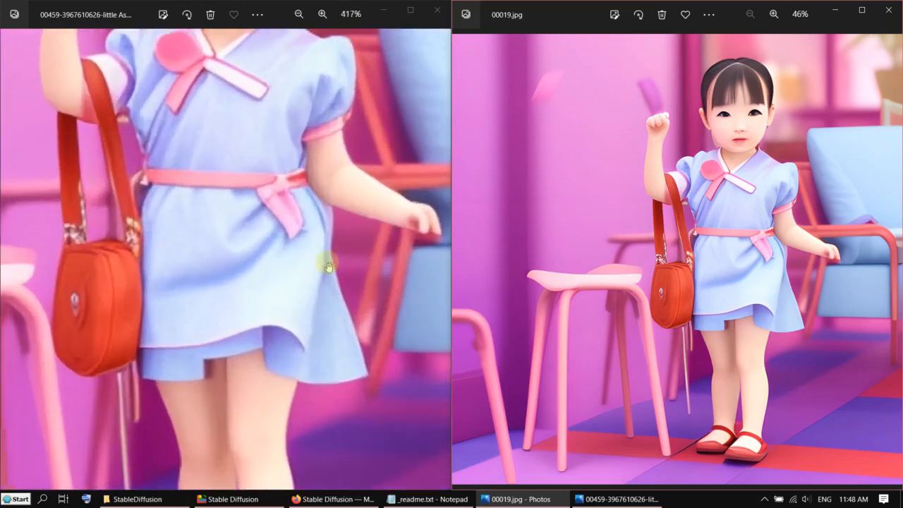
scroll(328, 267, up, 4)
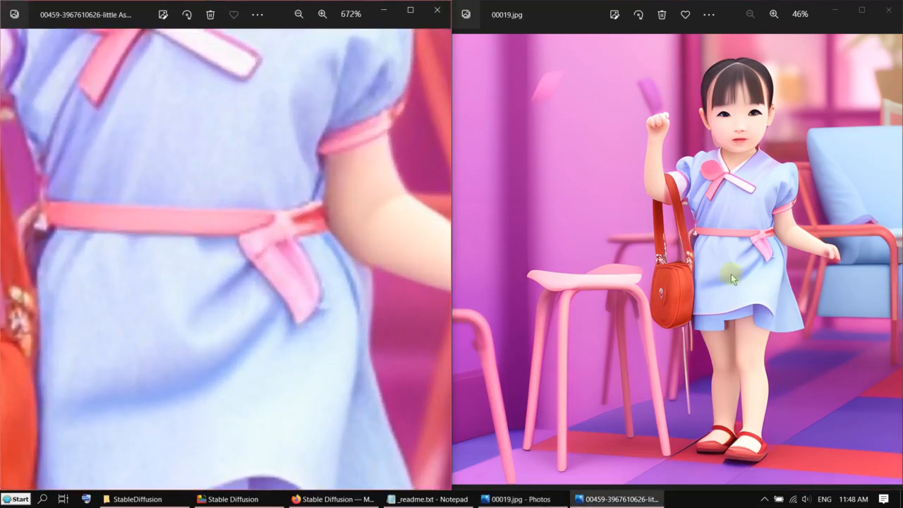
click(729, 277)
scroll(729, 275, up, 5)
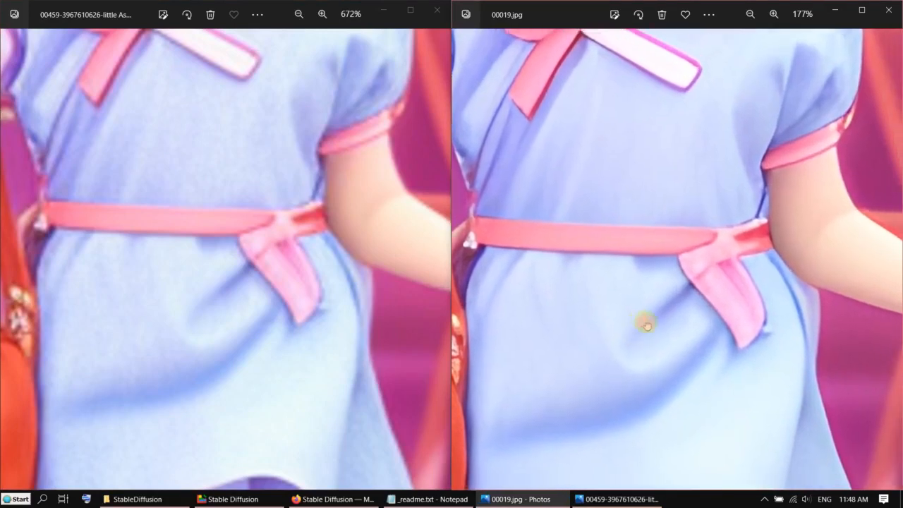
drag(647, 325, 597, 296)
scroll(639, 319, up, 3)
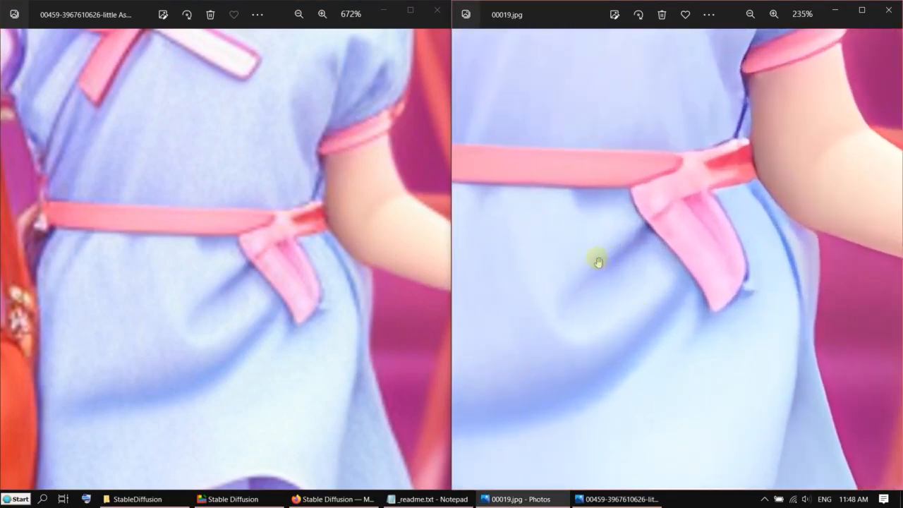
drag(63, 258, 167, 409)
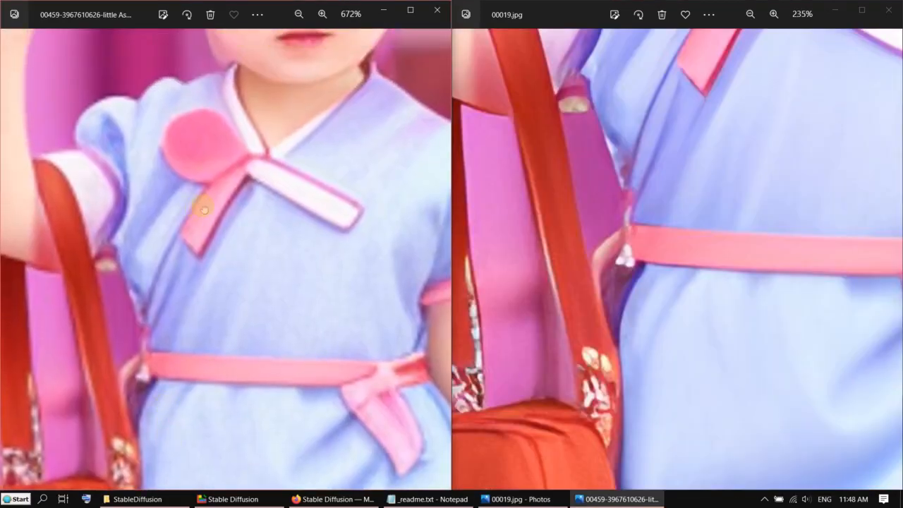
drag(204, 211, 191, 399)
drag(255, 266, 230, 367)
drag(716, 268, 703, 396)
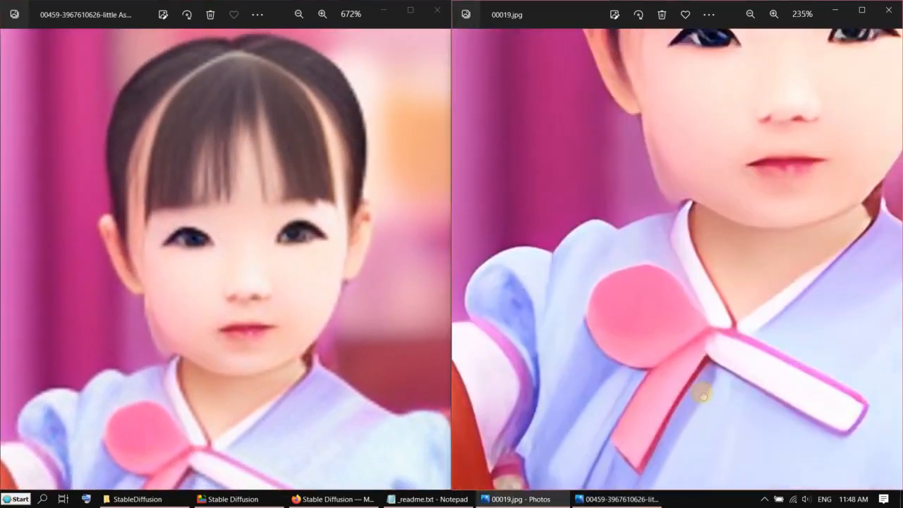
drag(707, 334, 698, 398)
mouse_move(709, 280)
mouse_down()
mouse_move(702, 412)
mouse_move(709, 394)
mouse_up()
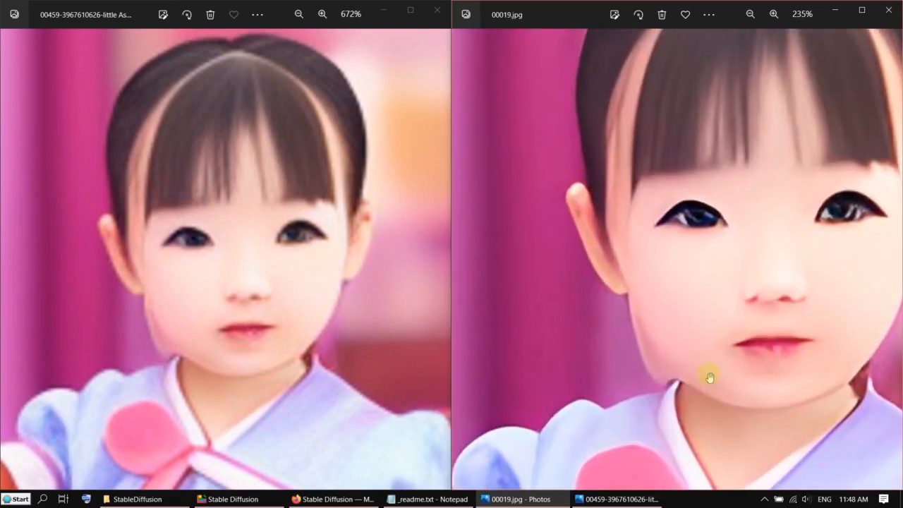
scroll(710, 378, down, 2)
scroll(296, 348, up, 2)
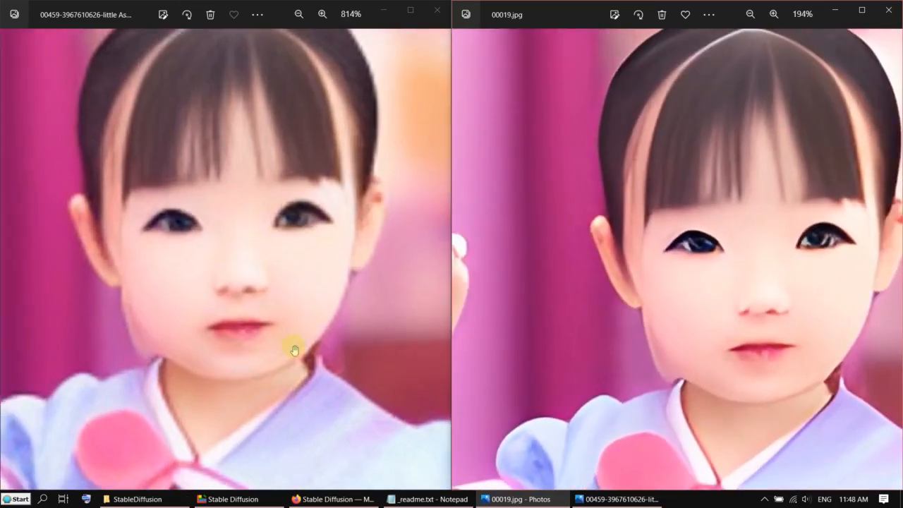
scroll(297, 344, up, 1)
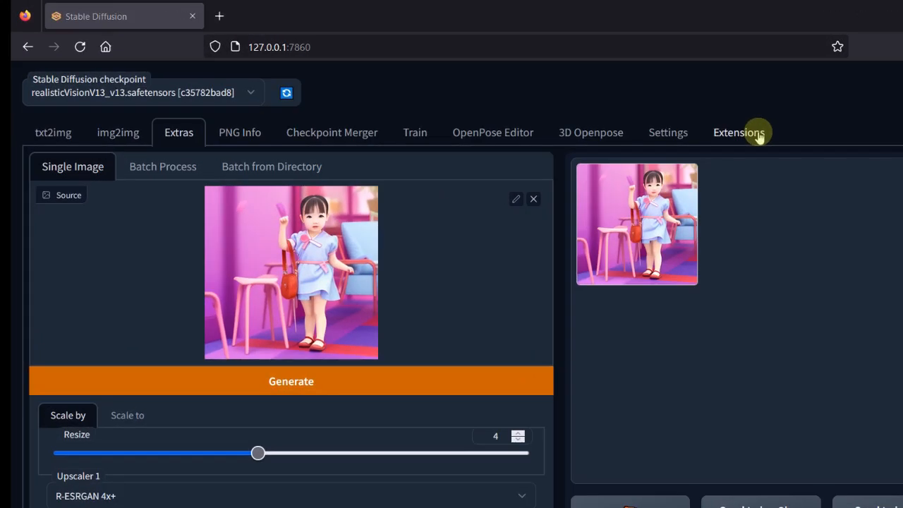
- Review the installed extensions and the install-from-URL page, then open the 3D Openpose editor
click(756, 141)
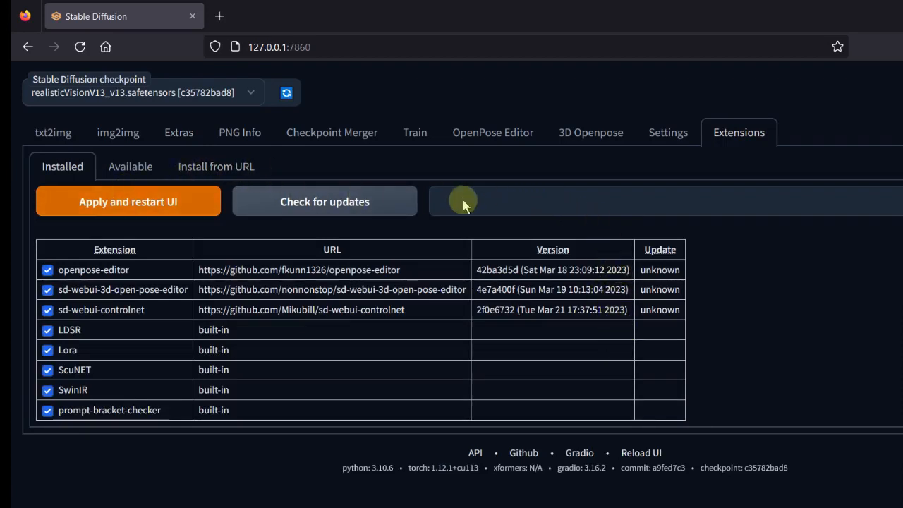
click(229, 169)
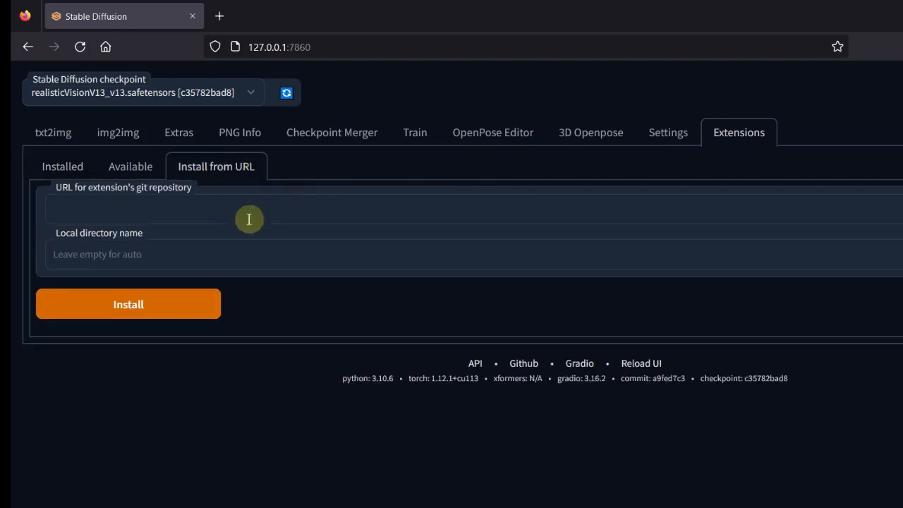
click(74, 170)
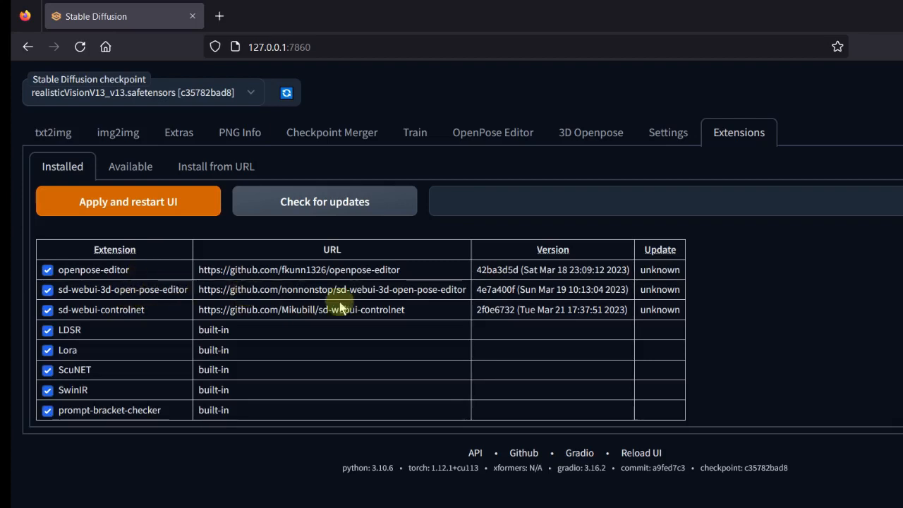
click(574, 134)
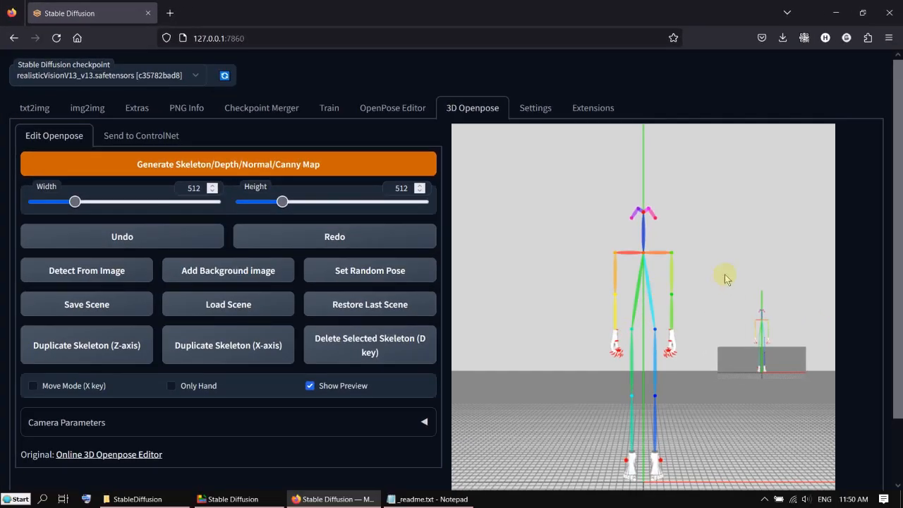
- Pose the skeleton in the 3D Openpose editor, raising one arm overhead and bending the other down
scroll(724, 281, down, 5)
scroll(713, 285, up, 5)
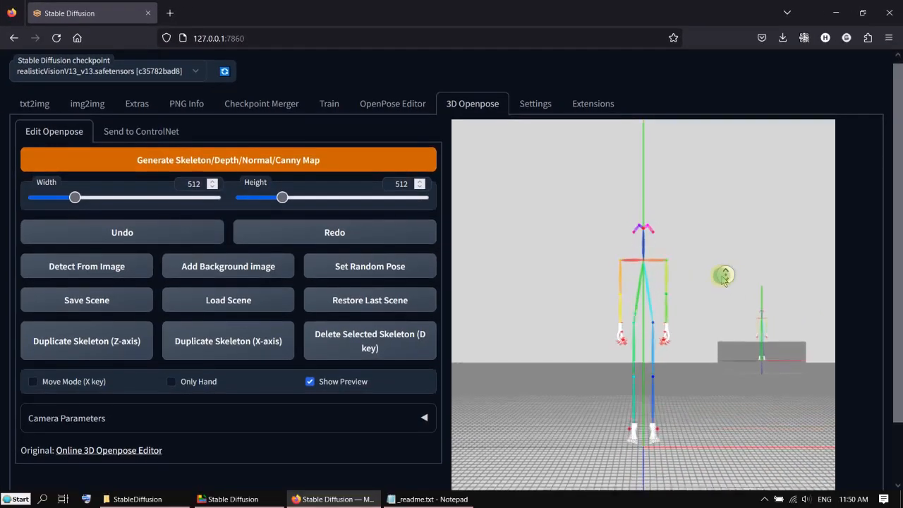
drag(714, 288, 686, 301)
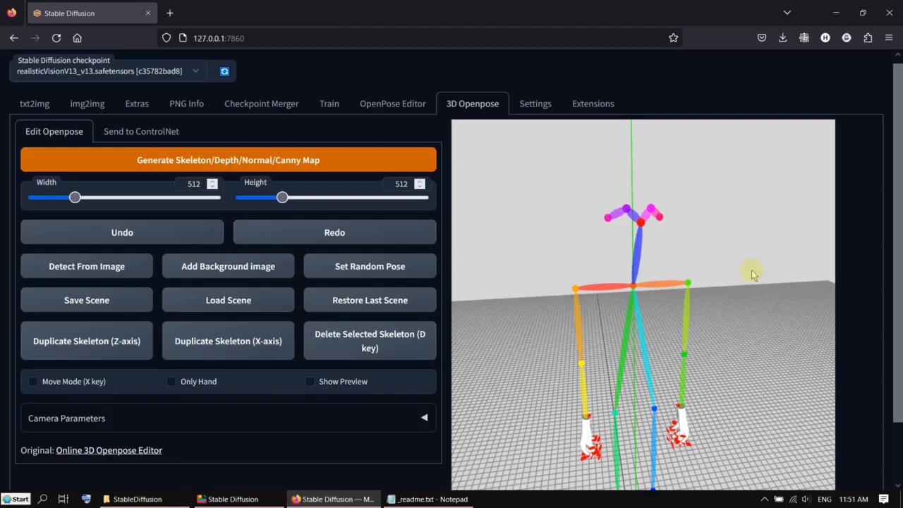
click(644, 227)
drag(664, 247, 657, 247)
drag(701, 288, 659, 299)
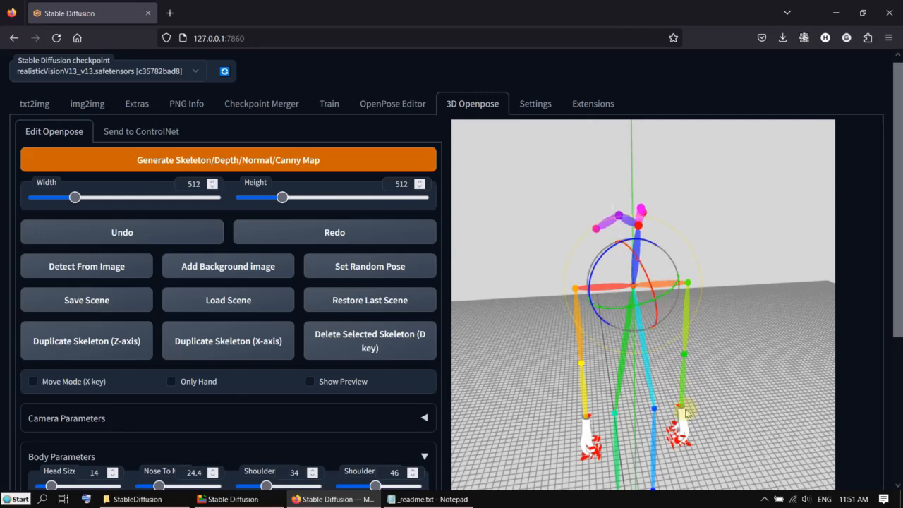
click(681, 387)
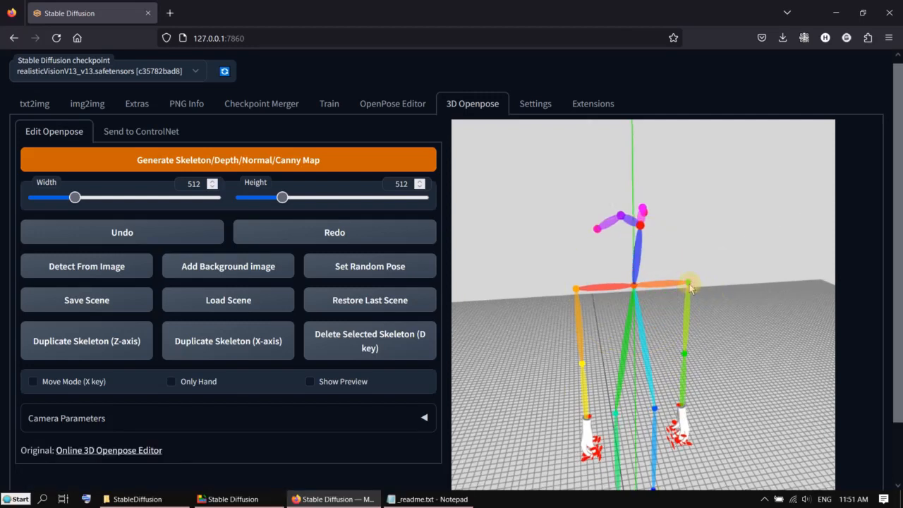
click(690, 285)
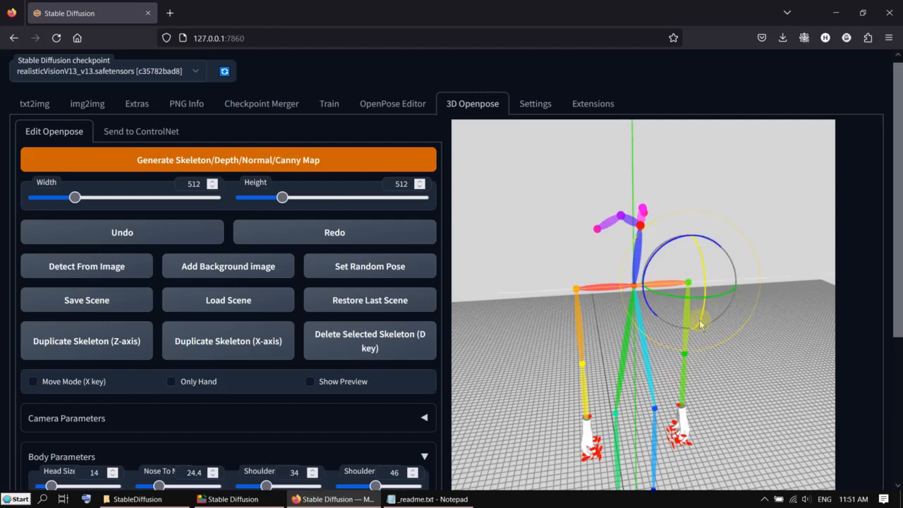
drag(701, 321, 702, 277)
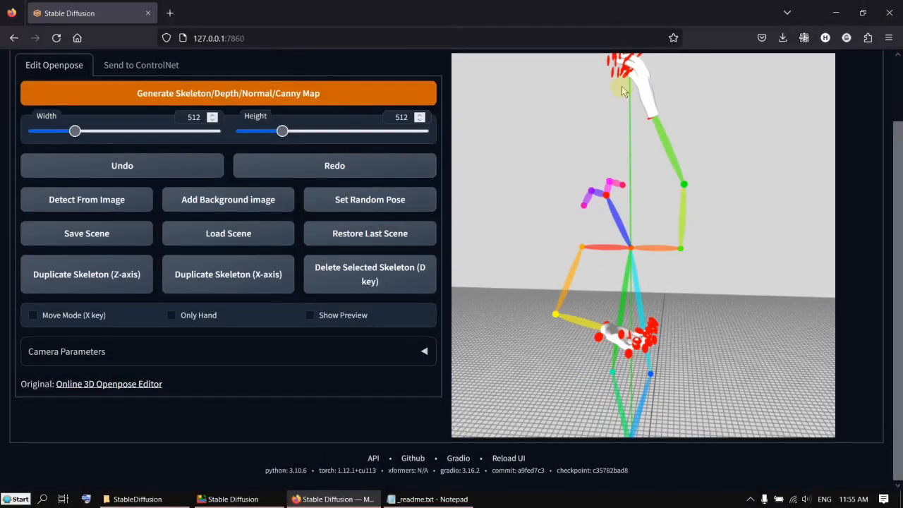
drag(723, 219, 745, 225)
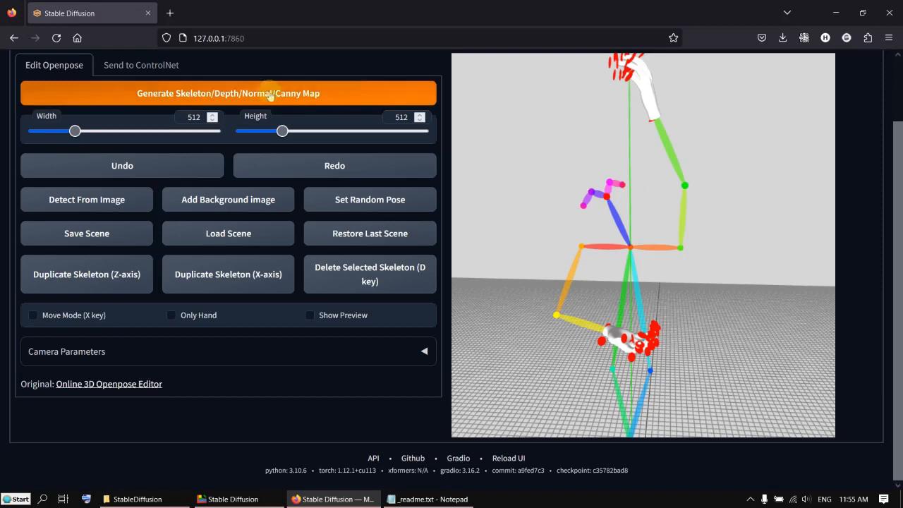
- Generate the skeleton, depth, normal and canny maps and send the pose map to txt2img
click(233, 99)
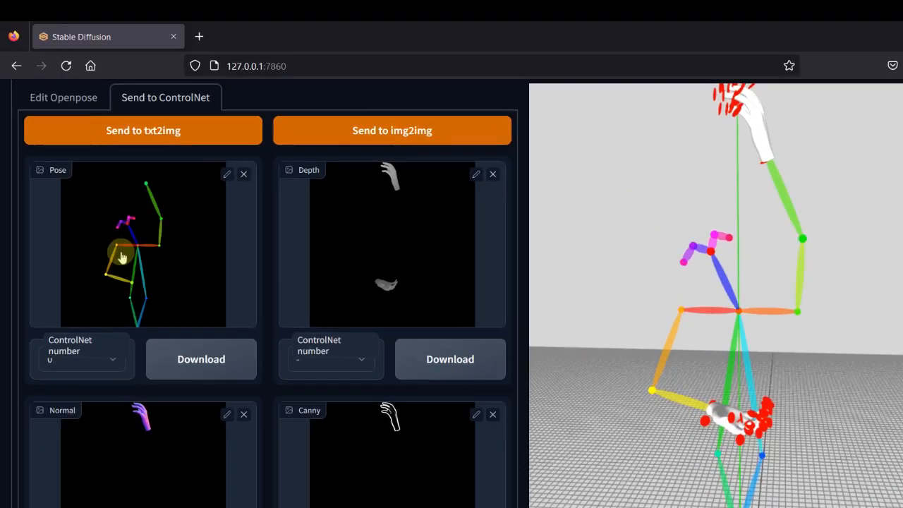
scroll(99, 225, up, 2)
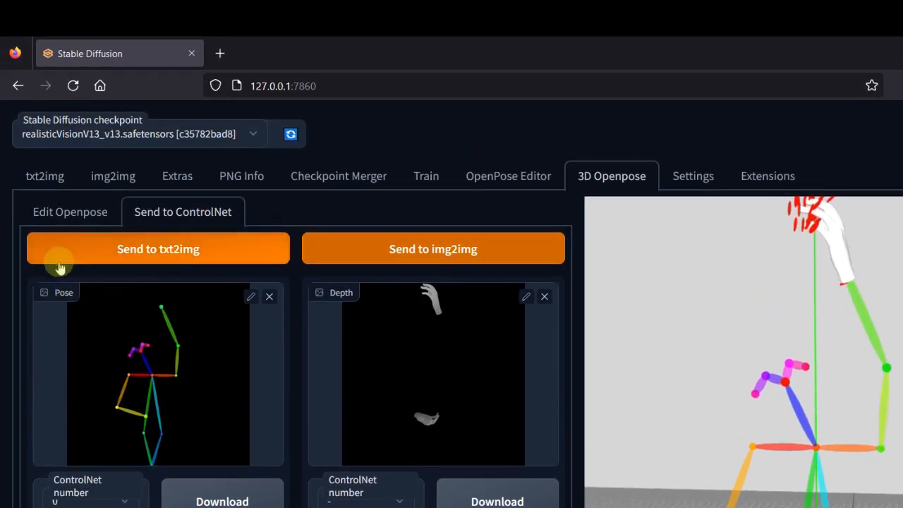
click(203, 252)
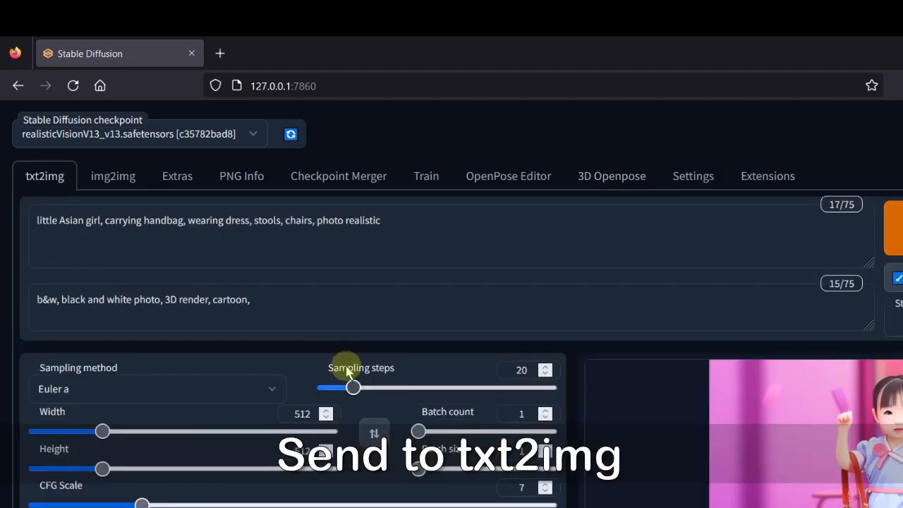
- Set the ControlNet preprocessor to none and the model to control_openpose-fp16
scroll(353, 377, down, 5)
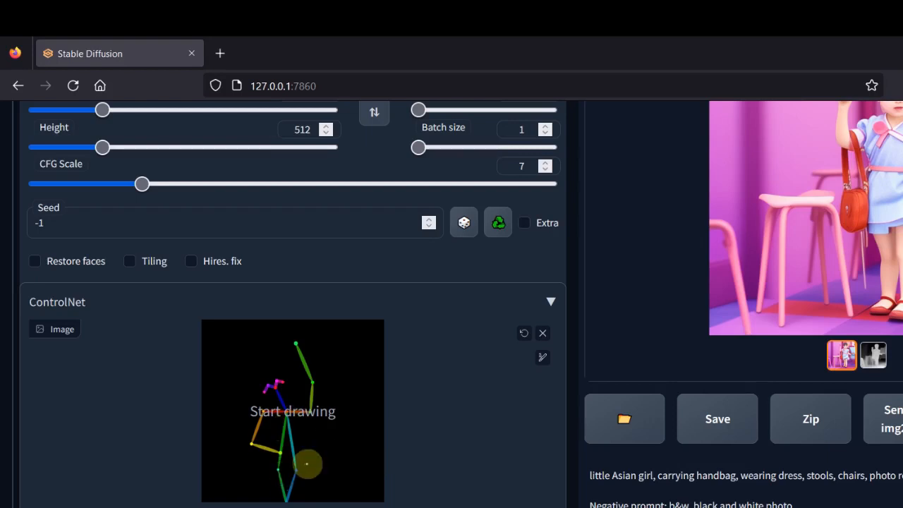
scroll(311, 464, down, 2)
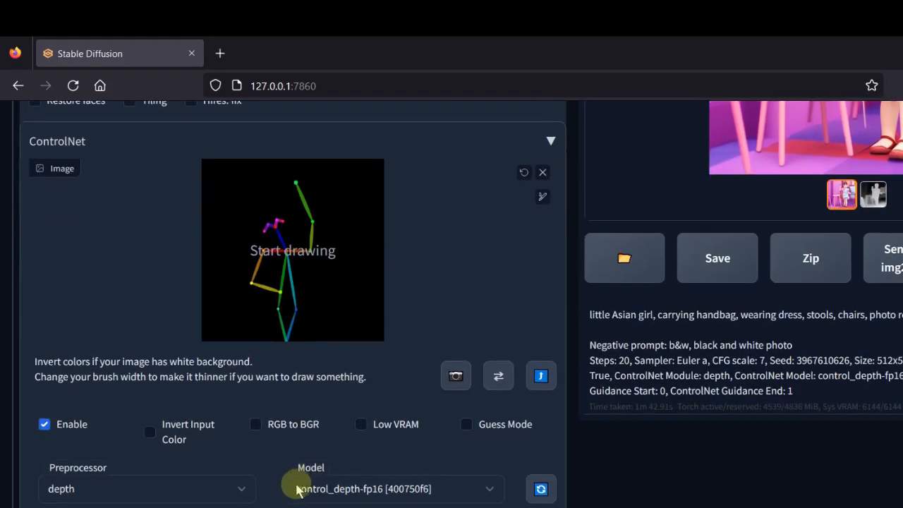
click(243, 492)
click(211, 144)
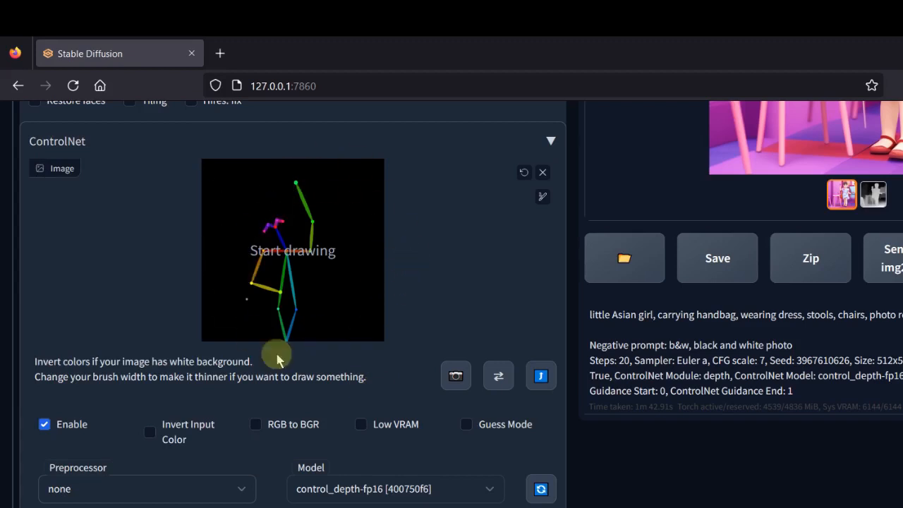
click(495, 487)
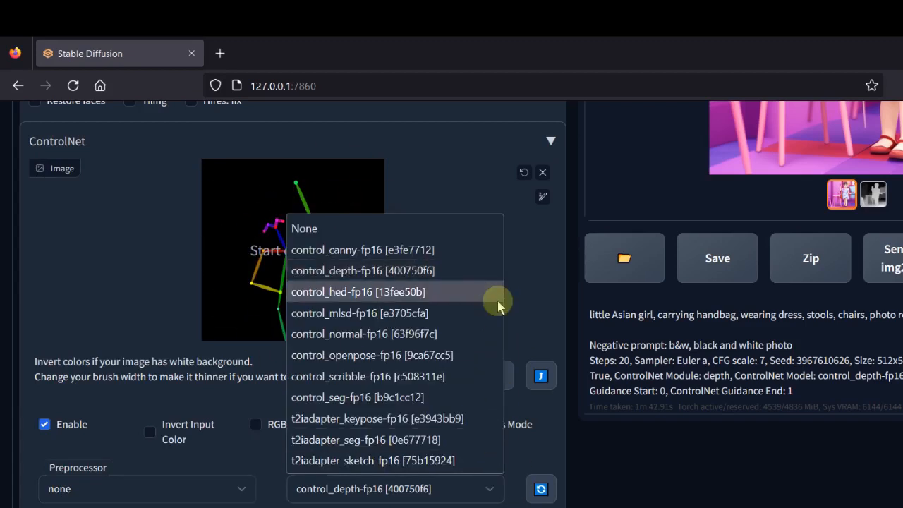
click(464, 355)
- Generate an image from the prompt 'flamingo dancer, 20 y.o girl in skirt, looking into camera, smiling, dance studio, photo realistic'
scroll(504, 391, up, 10)
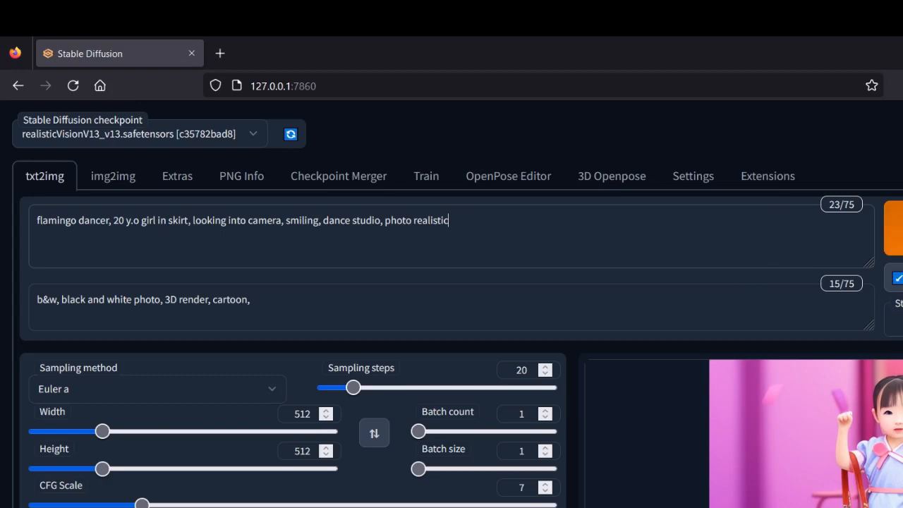
scroll(452, 303, down, 1)
scroll(452, 303, up, 1)
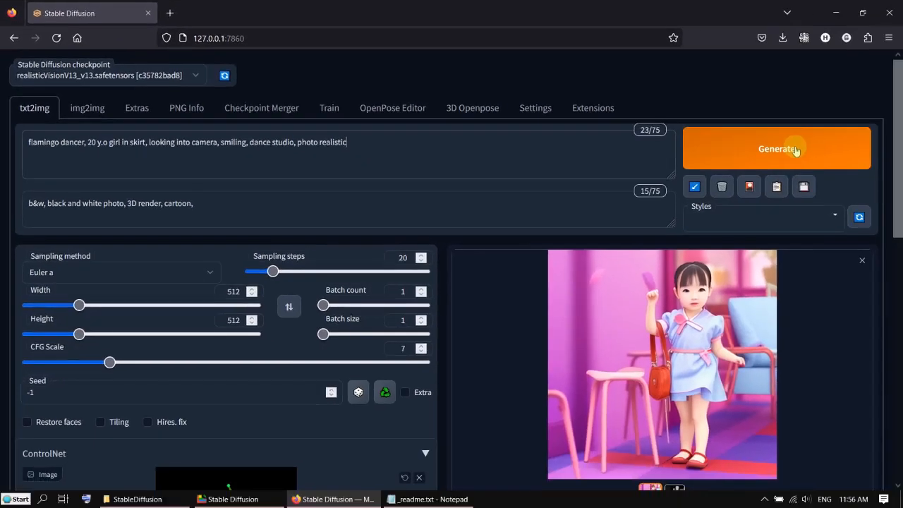
scroll(798, 99, down, 1)
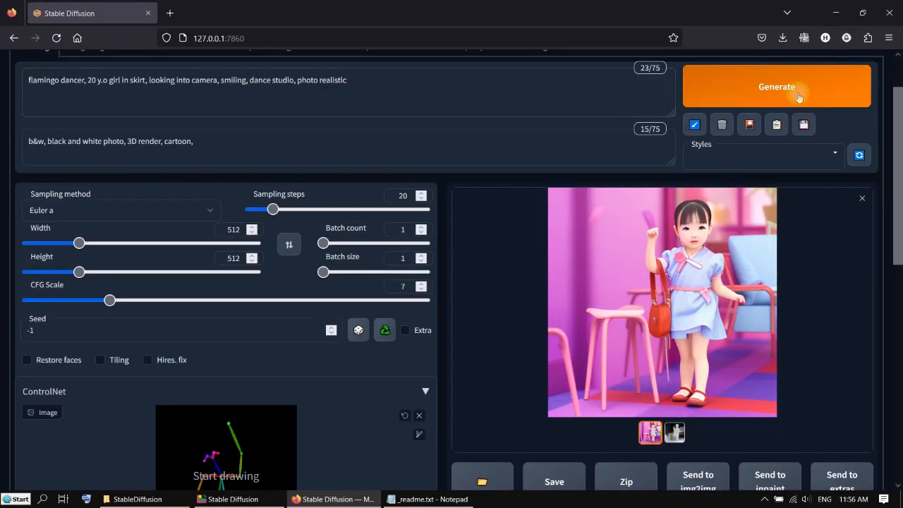
click(799, 98)
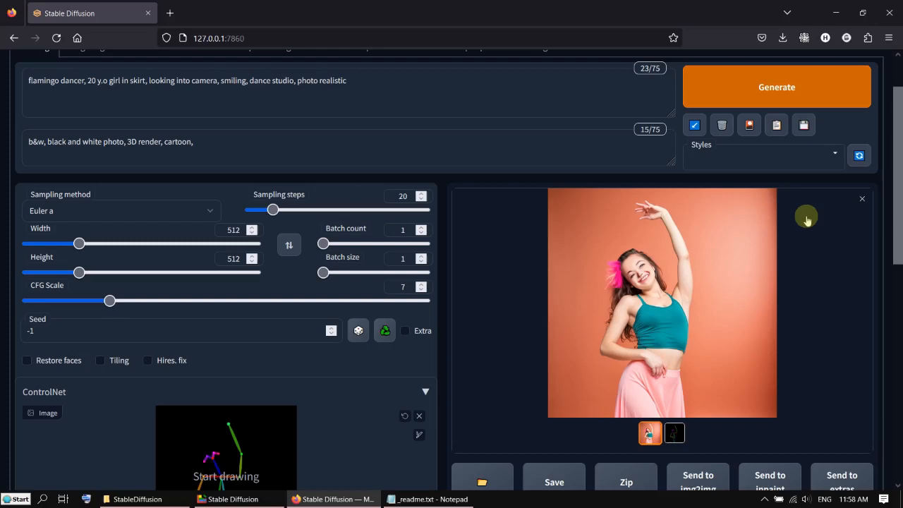
click(718, 254)
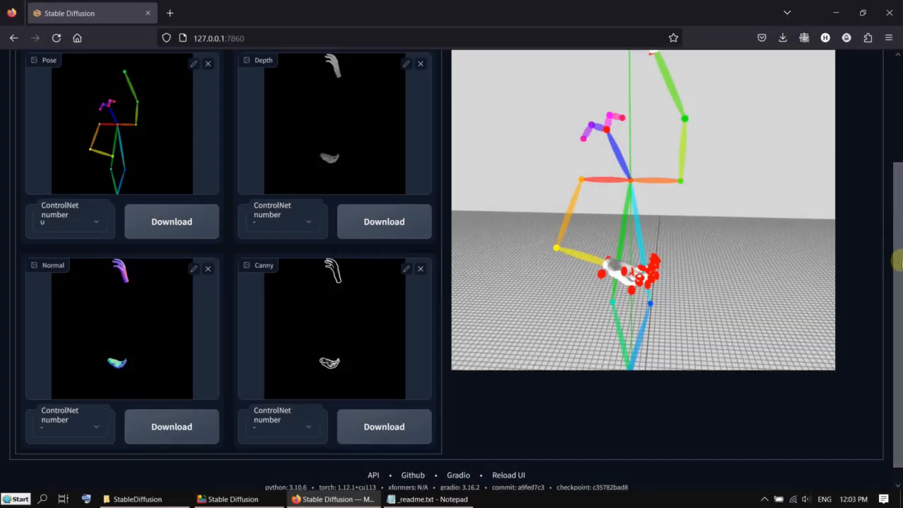
- Download the pose map from the 3D Openpose editor and save it as pose.png in the tmp folder on Storage (E:)
drag(897, 258, 898, 141)
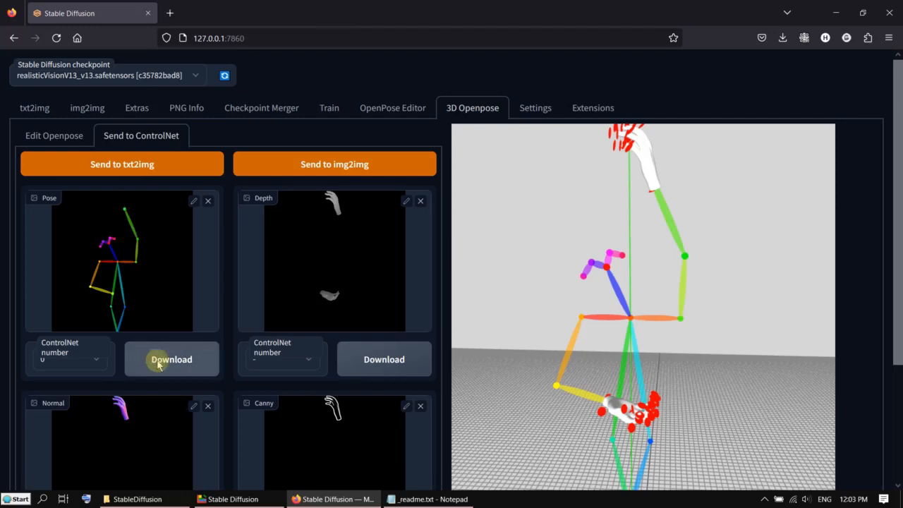
click(158, 364)
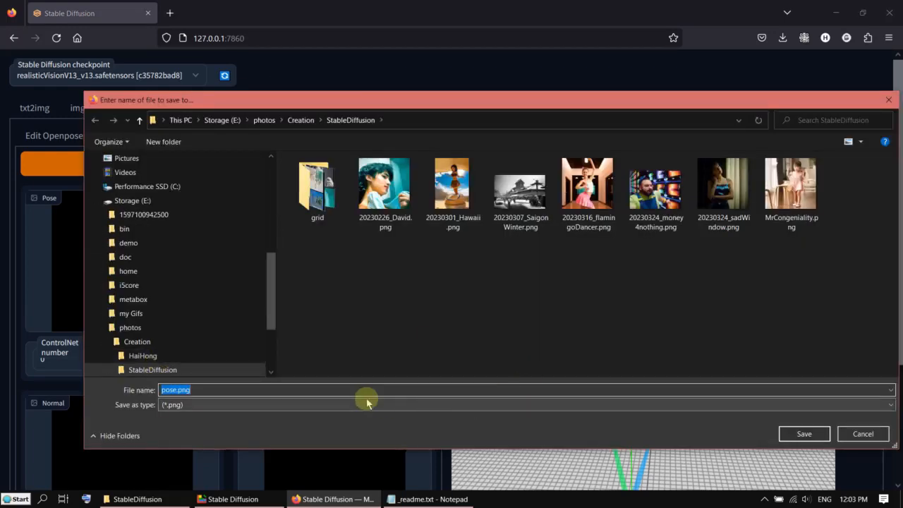
click(222, 120)
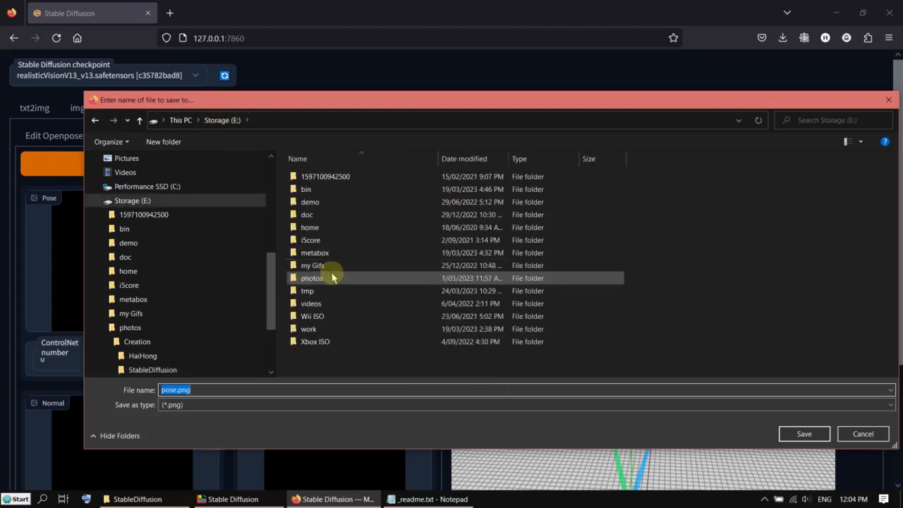
double_click(337, 289)
click(808, 437)
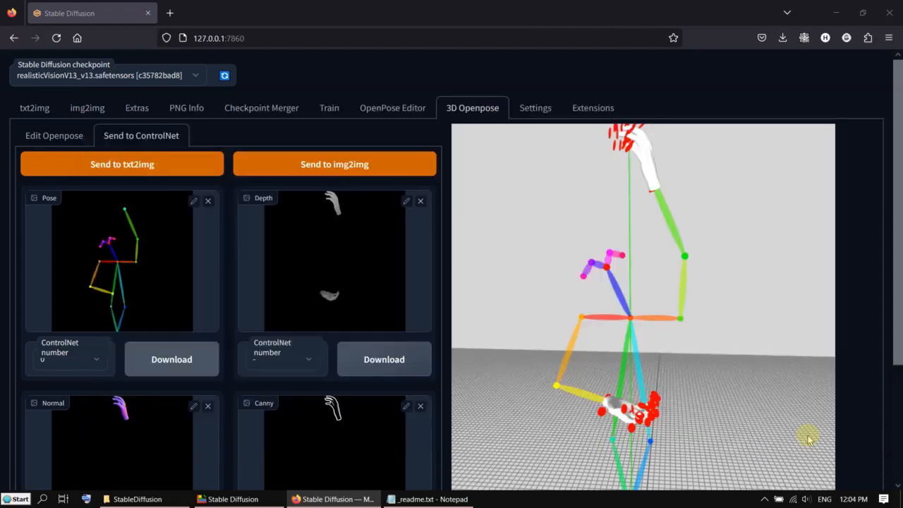
- Send the generated flamingo dancer image from txt2img to inpaint
click(41, 108)
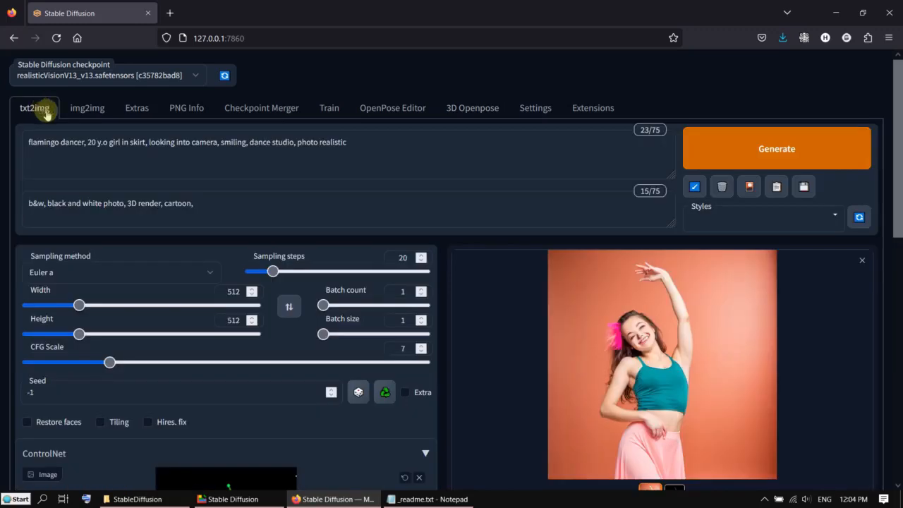
scroll(273, 265, down, 5)
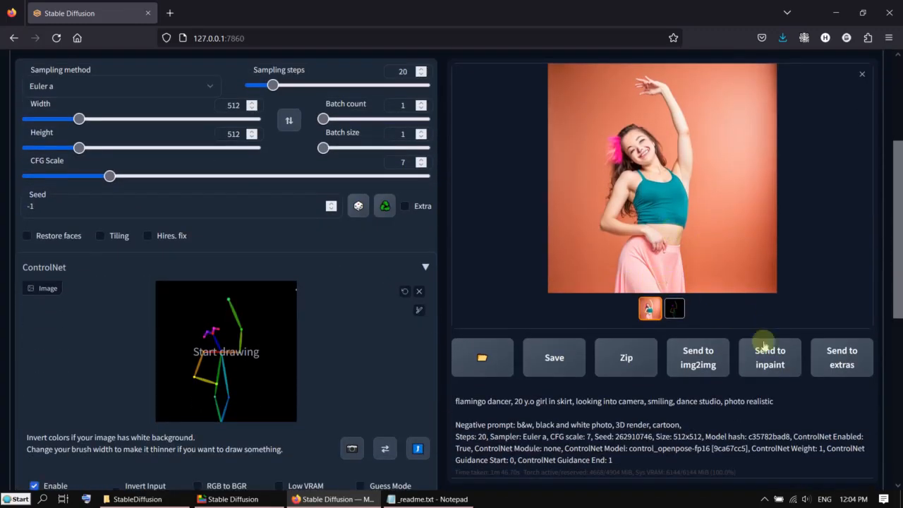
click(771, 357)
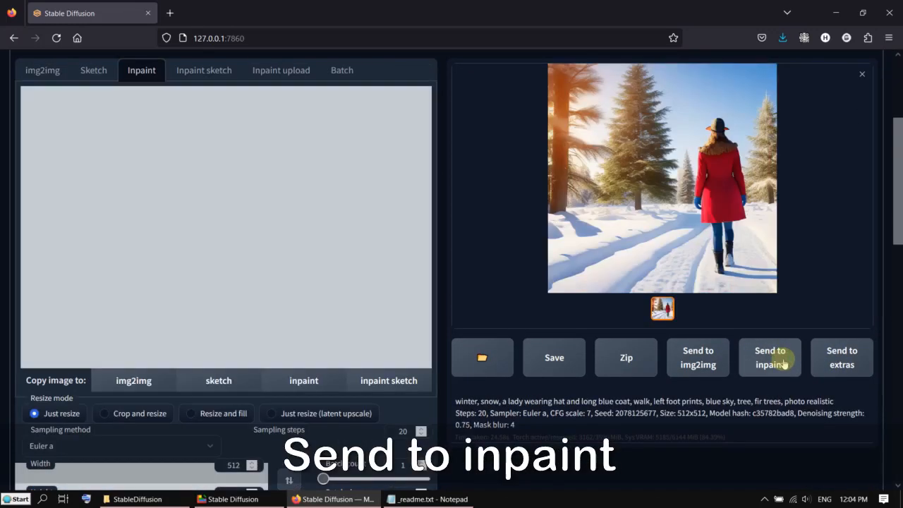
- Set the inpaint ControlNet model to control_openpose-fp16
scroll(392, 294, down, 5)
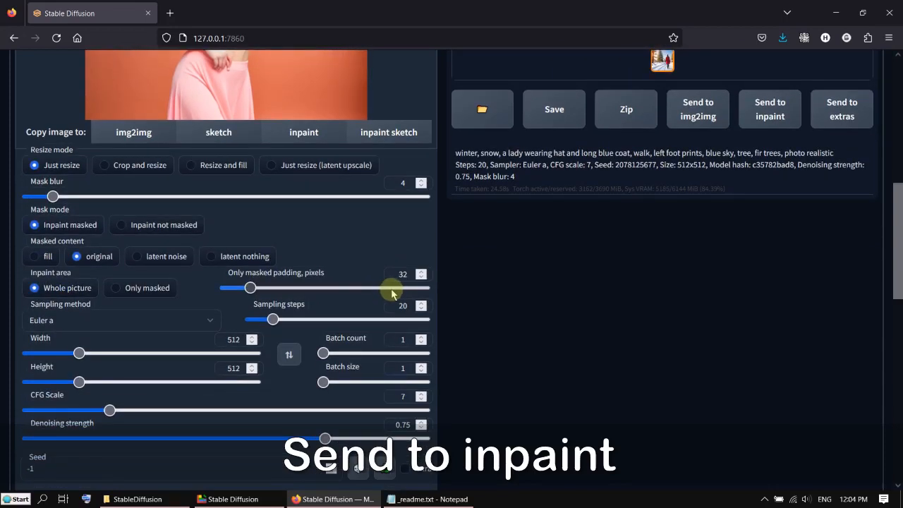
scroll(392, 293, down, 3)
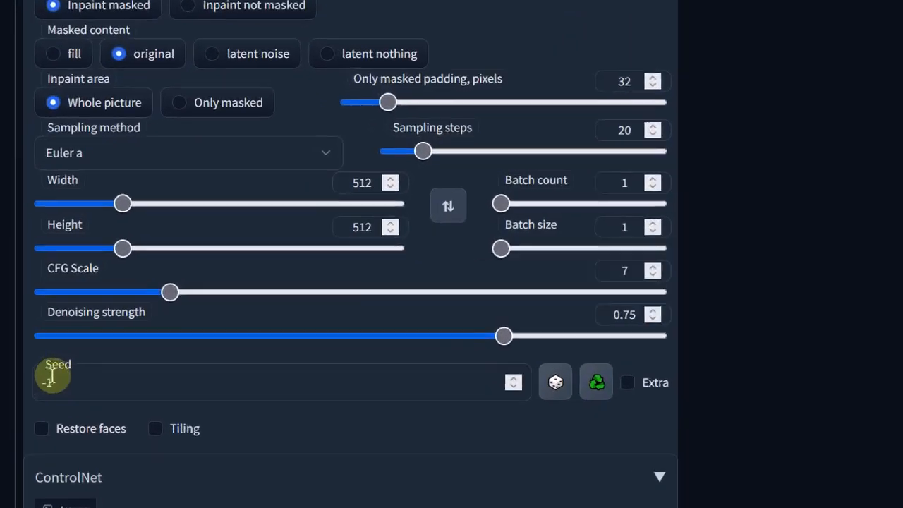
scroll(397, 468, down, 10)
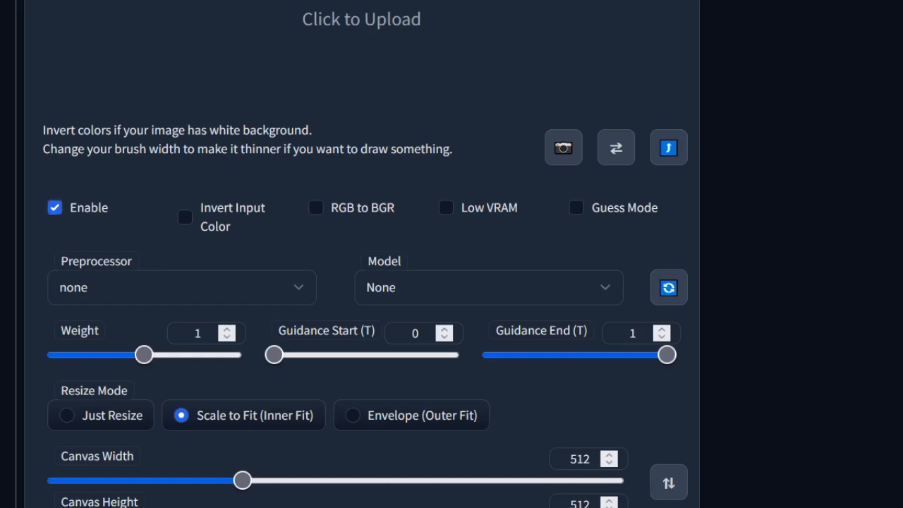
drag(896, 169, 410, 27)
scroll(470, 77, up, 3)
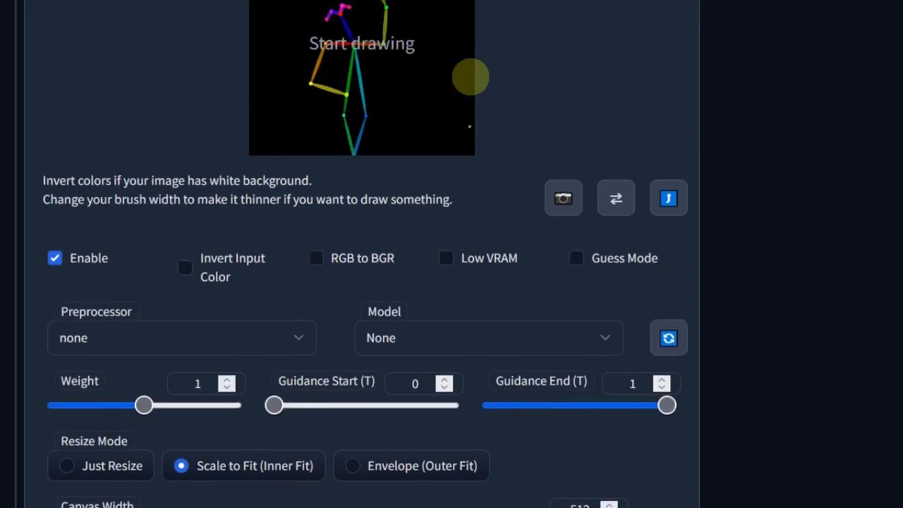
click(599, 486)
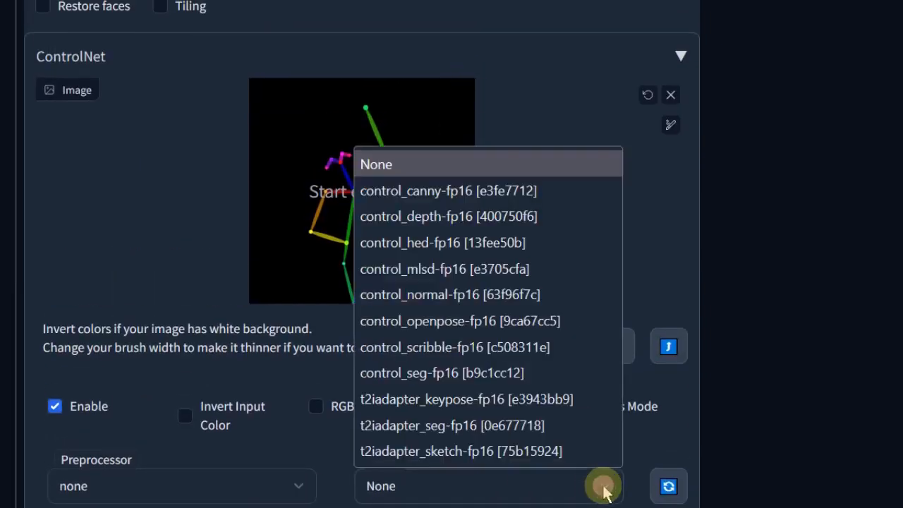
click(515, 322)
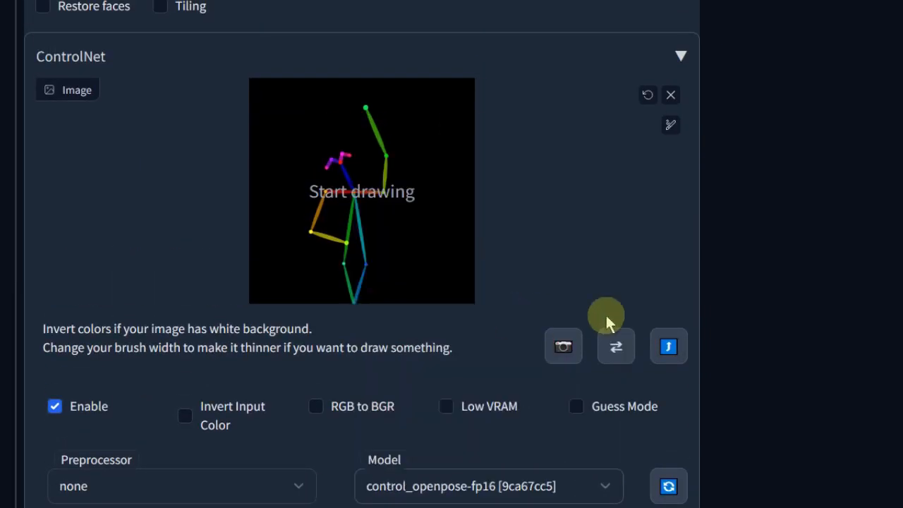
- Mask both of the dancer's hands with a smaller brush and generate the inpainted image
scroll(779, 327, up, 10)
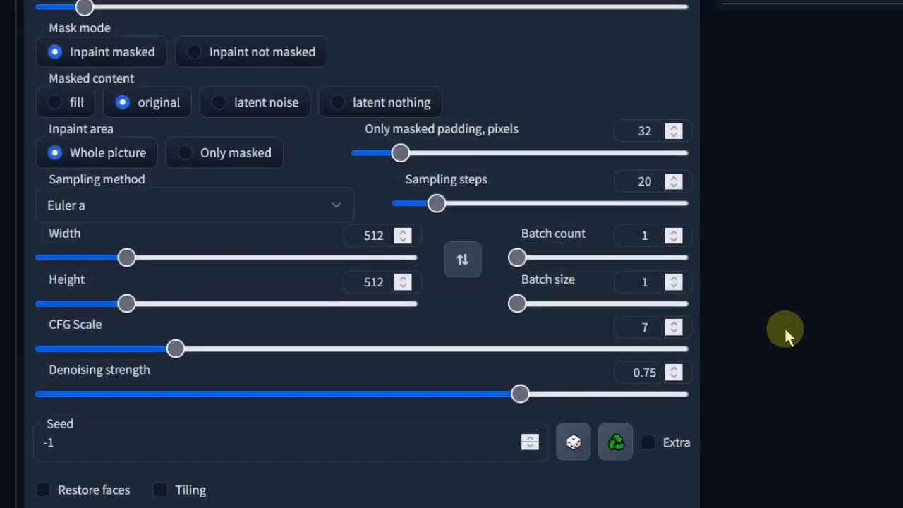
scroll(785, 325, up, 3)
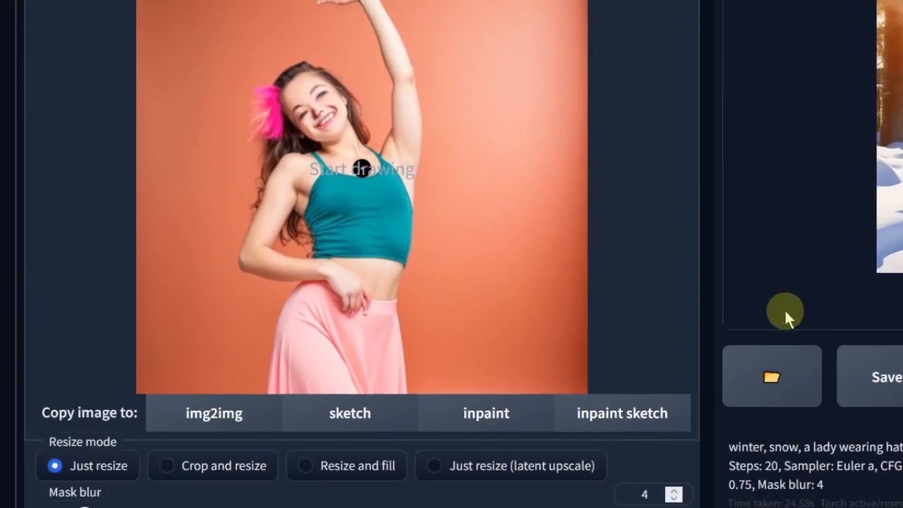
scroll(776, 293, up, 2)
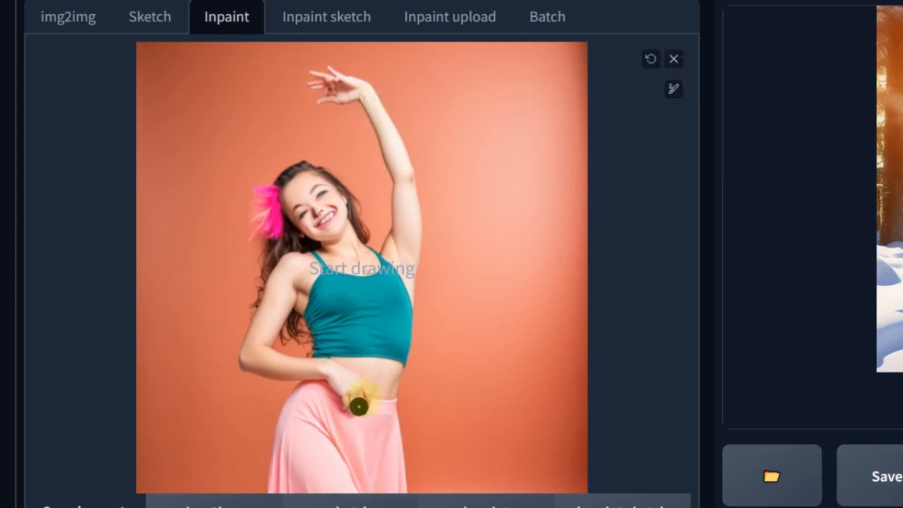
click(672, 89)
drag(499, 104, 480, 104)
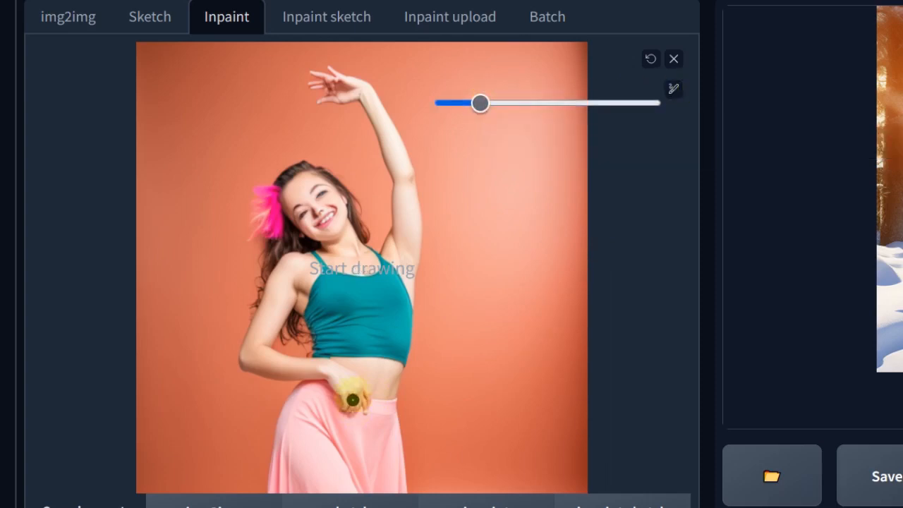
drag(355, 374, 362, 393)
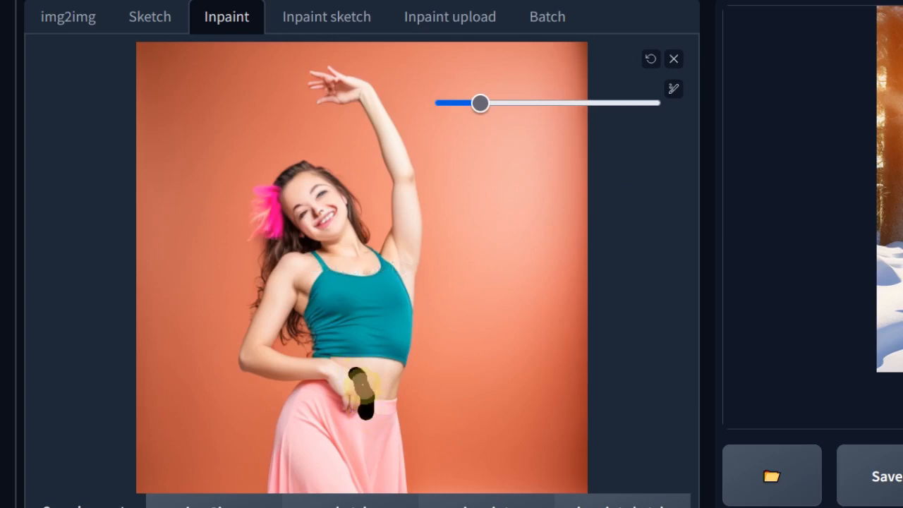
mouse_move(372, 97)
mouse_down()
mouse_move(370, 87)
mouse_move(311, 82)
mouse_move(362, 95)
mouse_move(332, 84)
mouse_up()
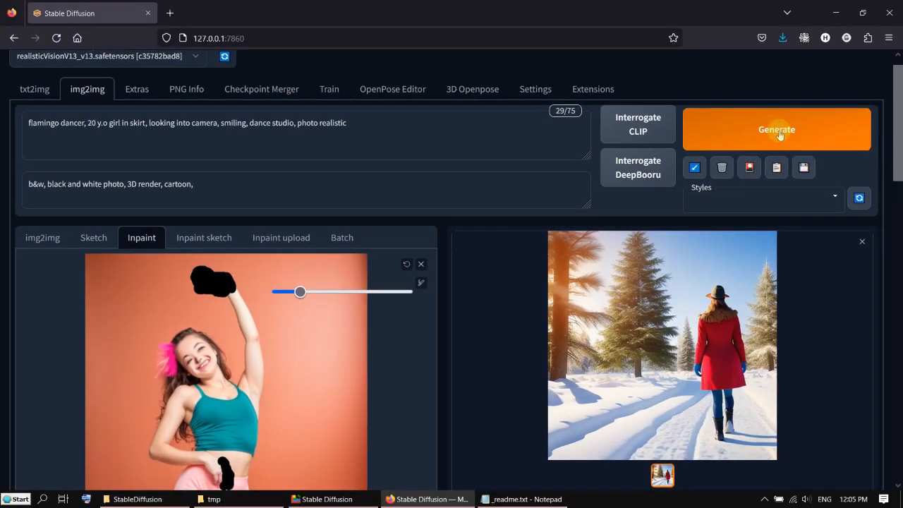
click(779, 135)
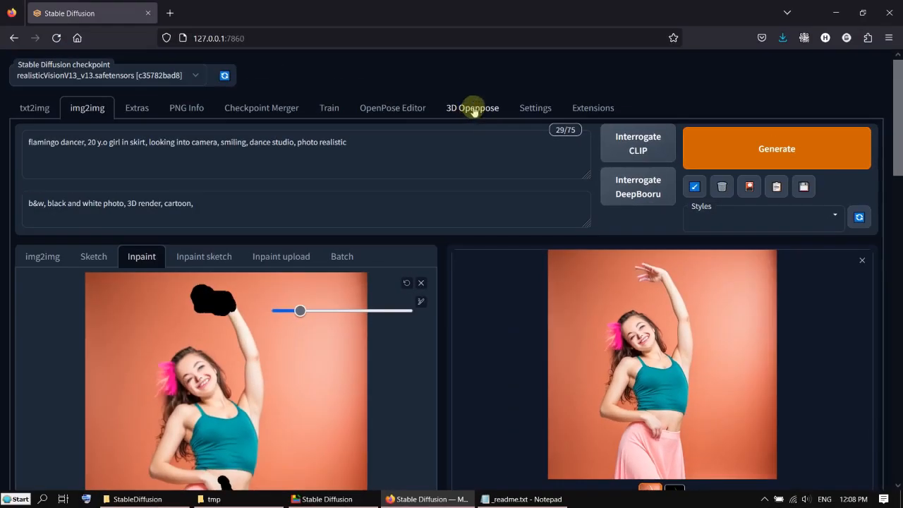
- Return to the Edit Openpose view of the 3D Openpose editor
click(473, 109)
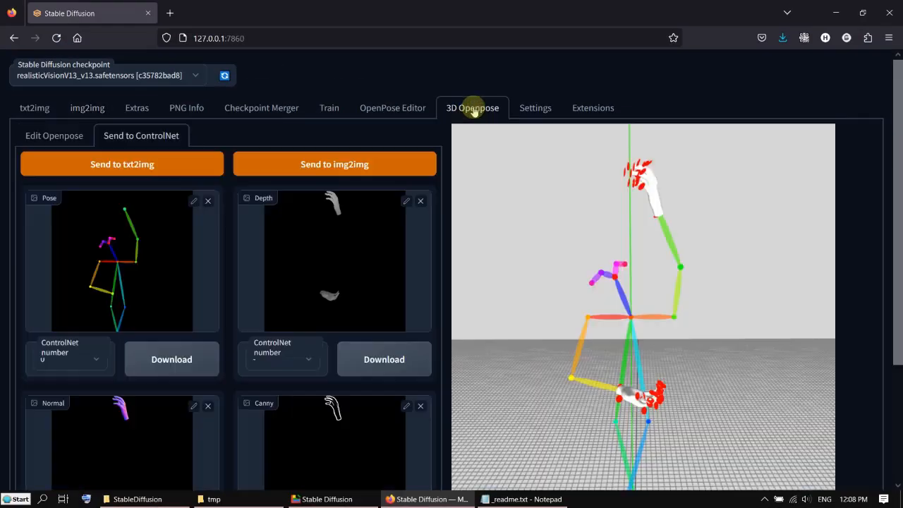
click(42, 140)
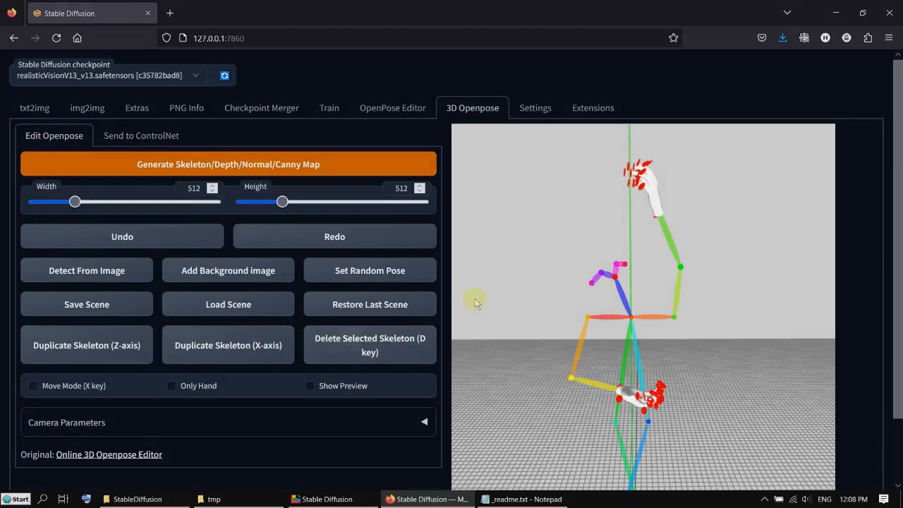